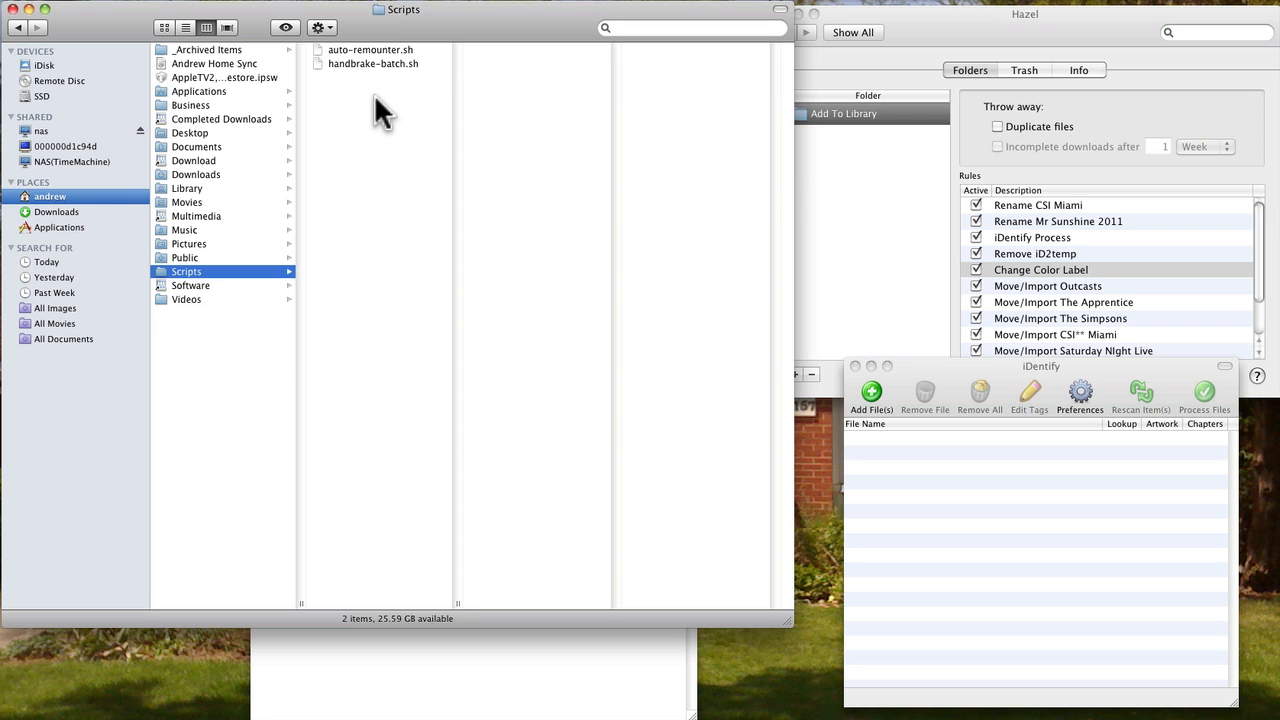
pyautogui.click(375, 66)
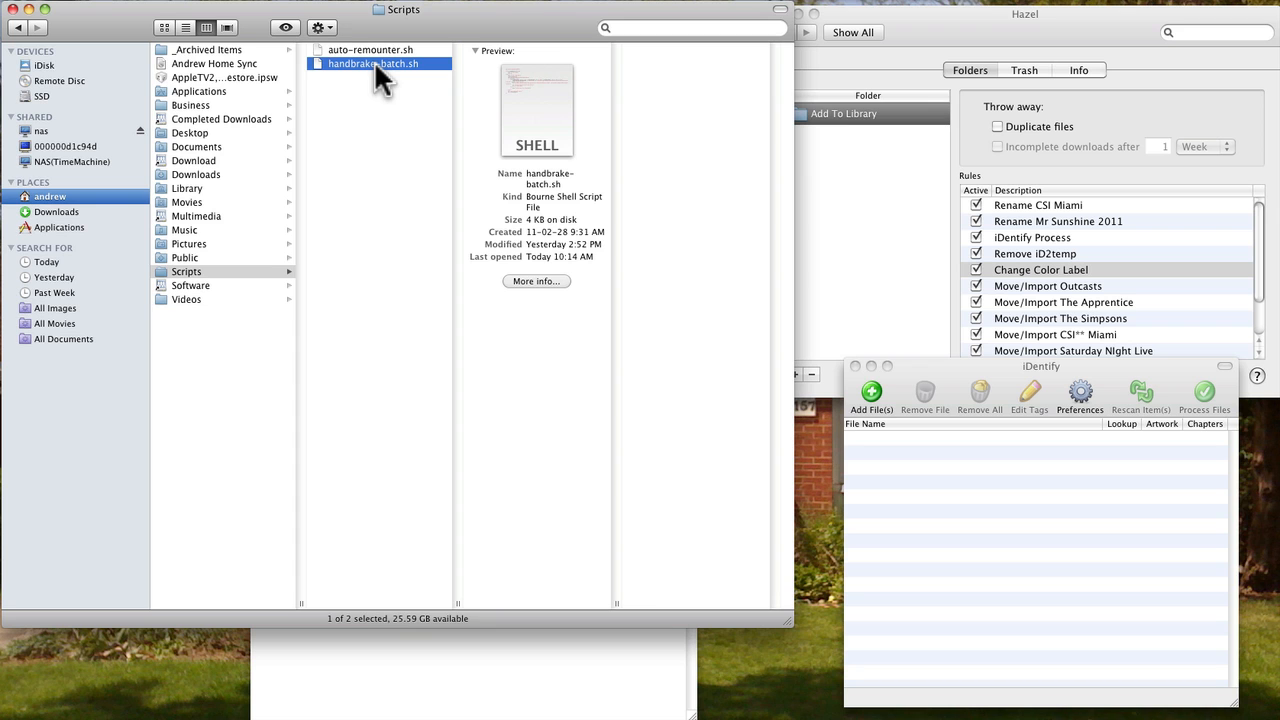
pyautogui.click(355, 285)
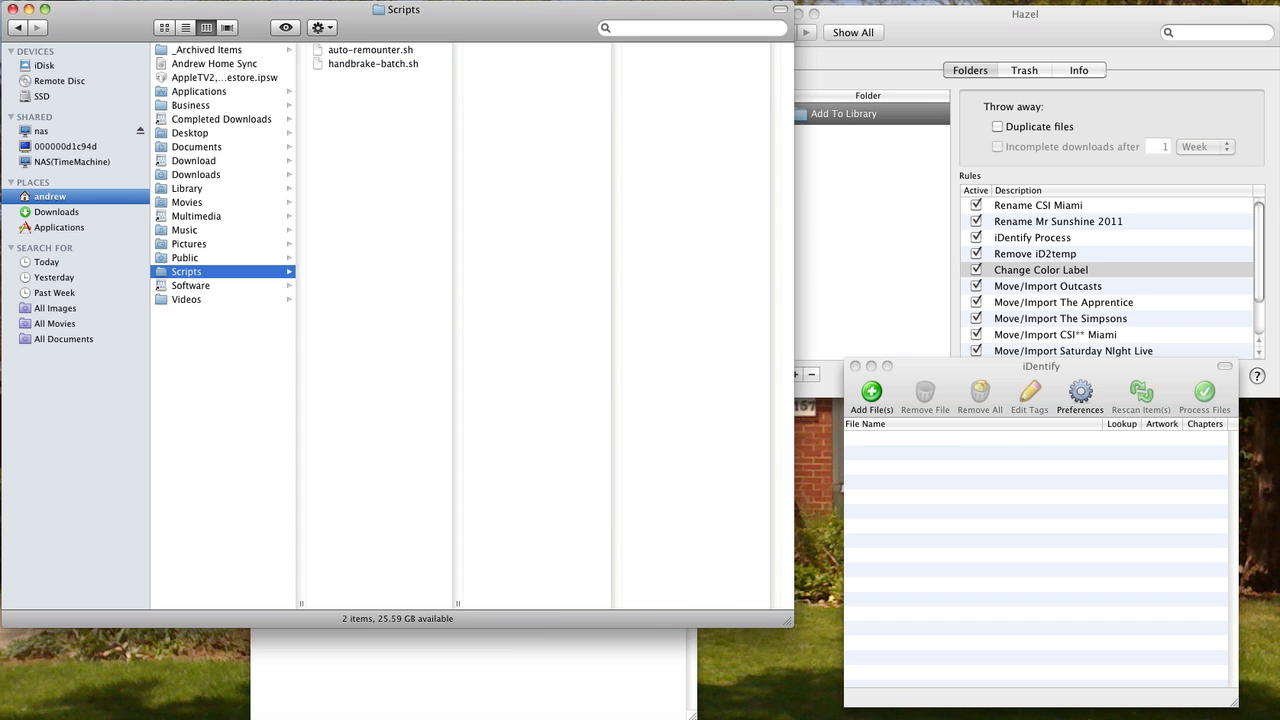
pyautogui.click(855, 712)
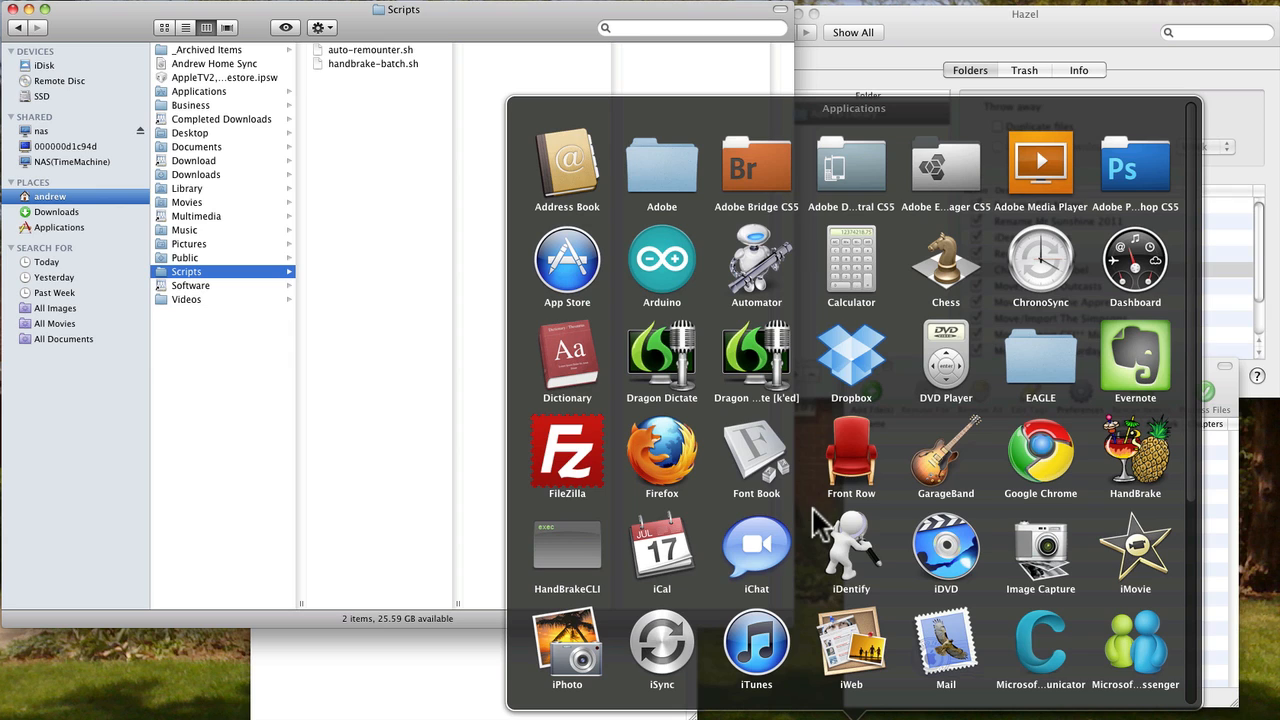
pyautogui.click(373, 242)
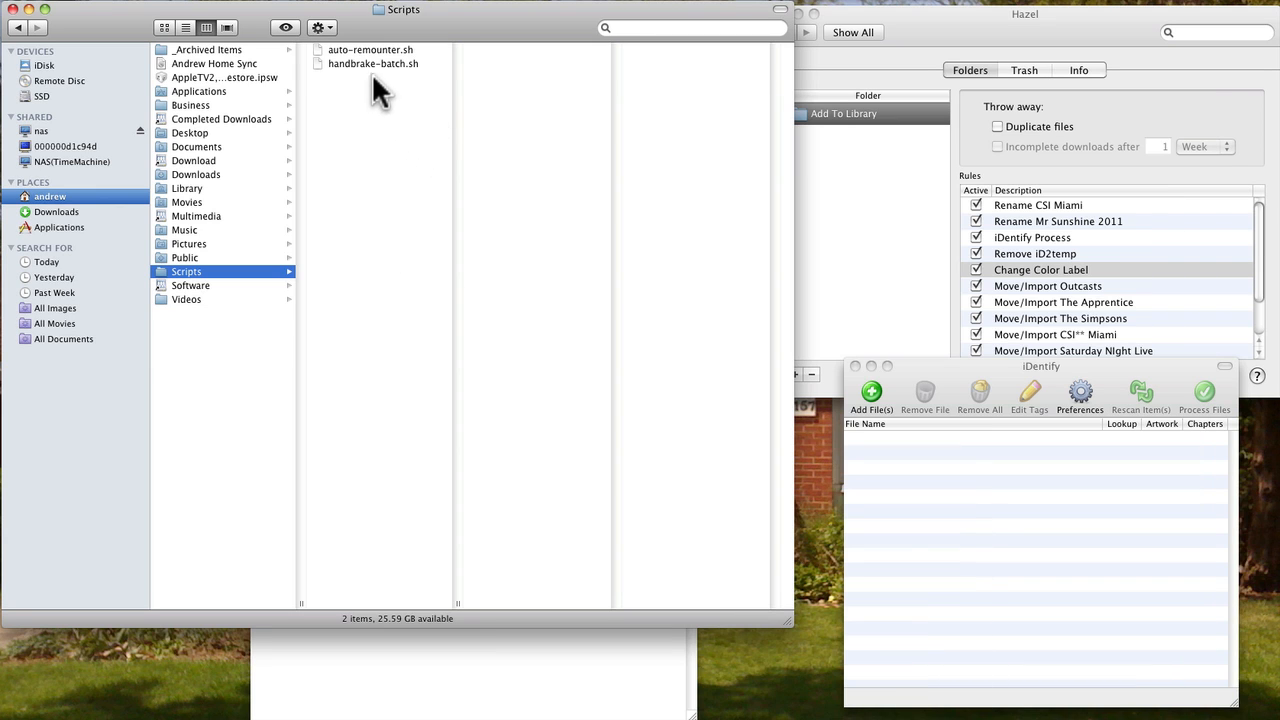
# - Open handbrake-batch.sh from the Scripts folder in a text editor, enlarge its window to review the script, then close it
pyautogui.click(366, 64)
pyautogui.click(389, 207)
pyautogui.click(363, 62)
pyautogui.rightClick(362, 62)
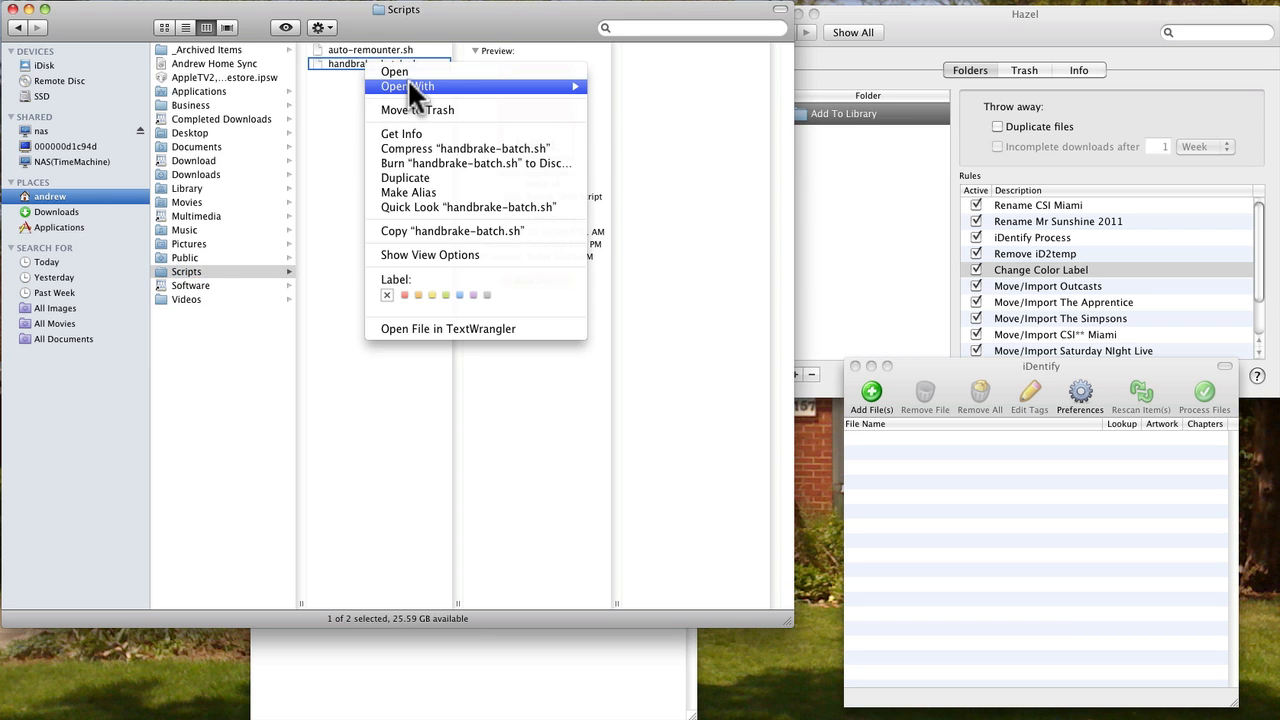
pyautogui.moveTo(526, 84)
pyautogui.click(640, 192)
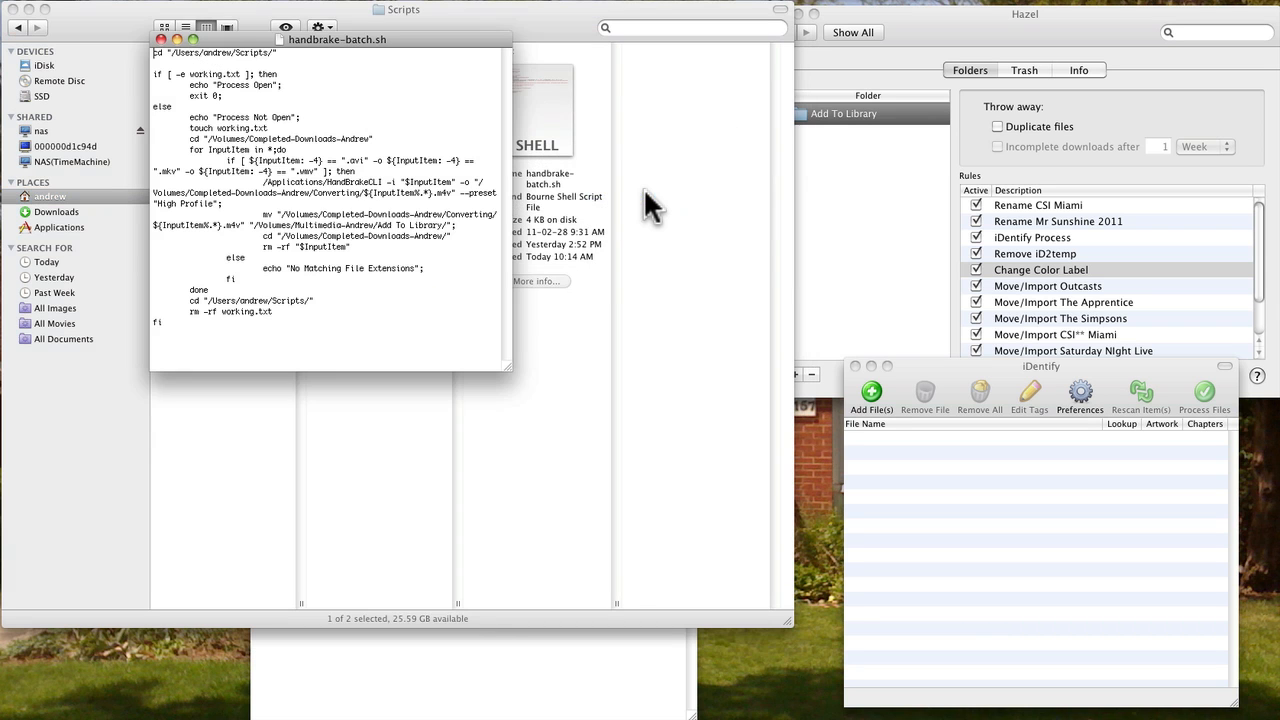
pyautogui.moveTo(507, 362); pyautogui.dragTo(1132, 380)
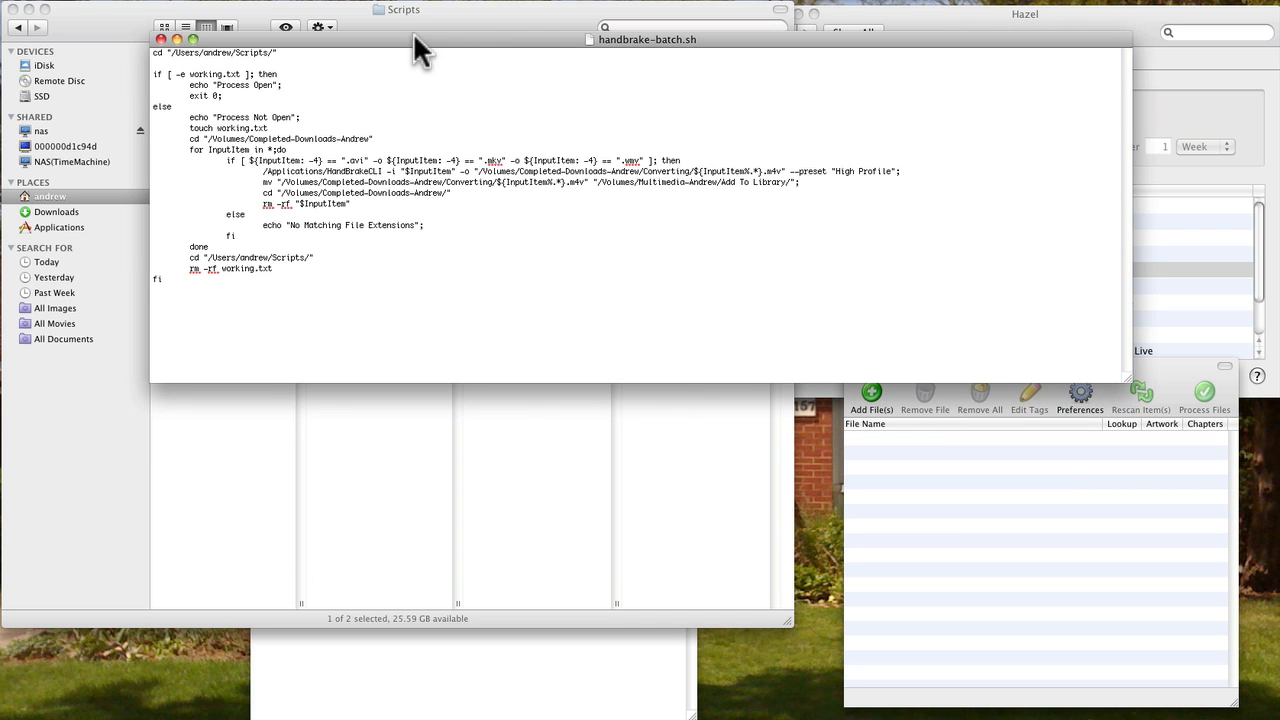
pyautogui.moveTo(412, 33); pyautogui.dragTo(436, 246)
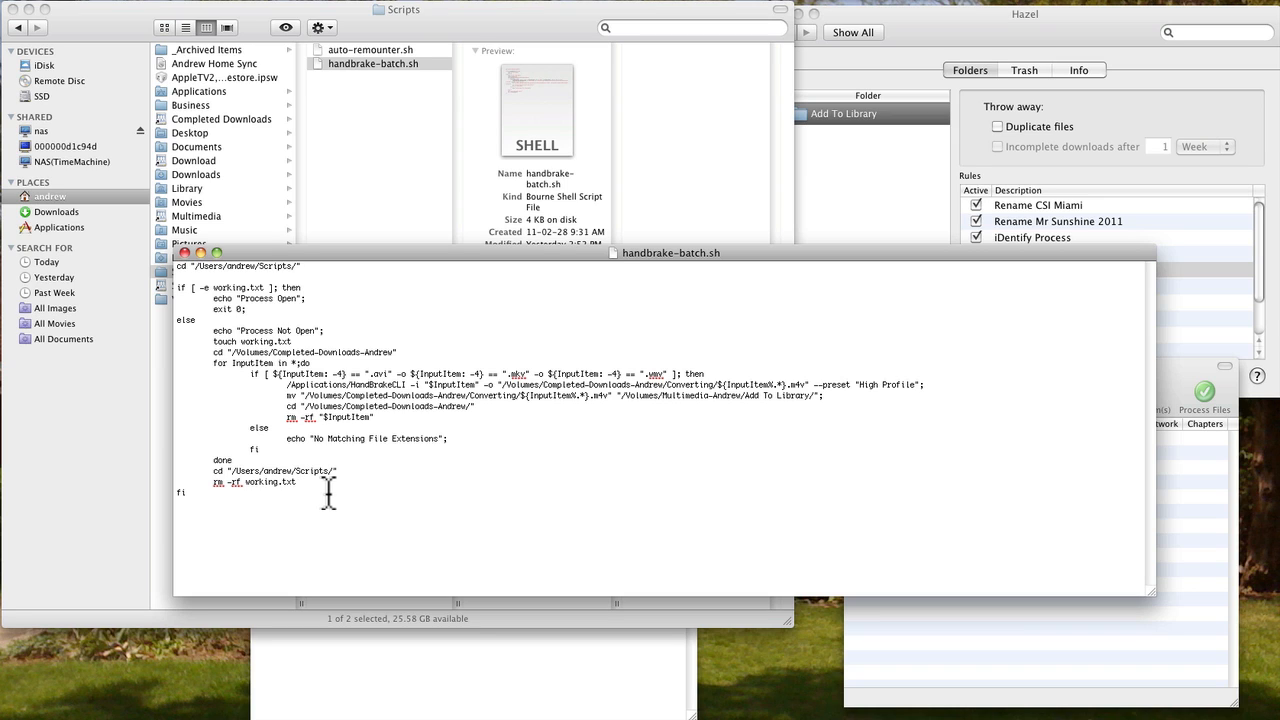
pyautogui.click(185, 252)
# - In Terminal, run crontab -e to view the scheduled script entries, then quit the editor with :q
pyautogui.click(440, 705)
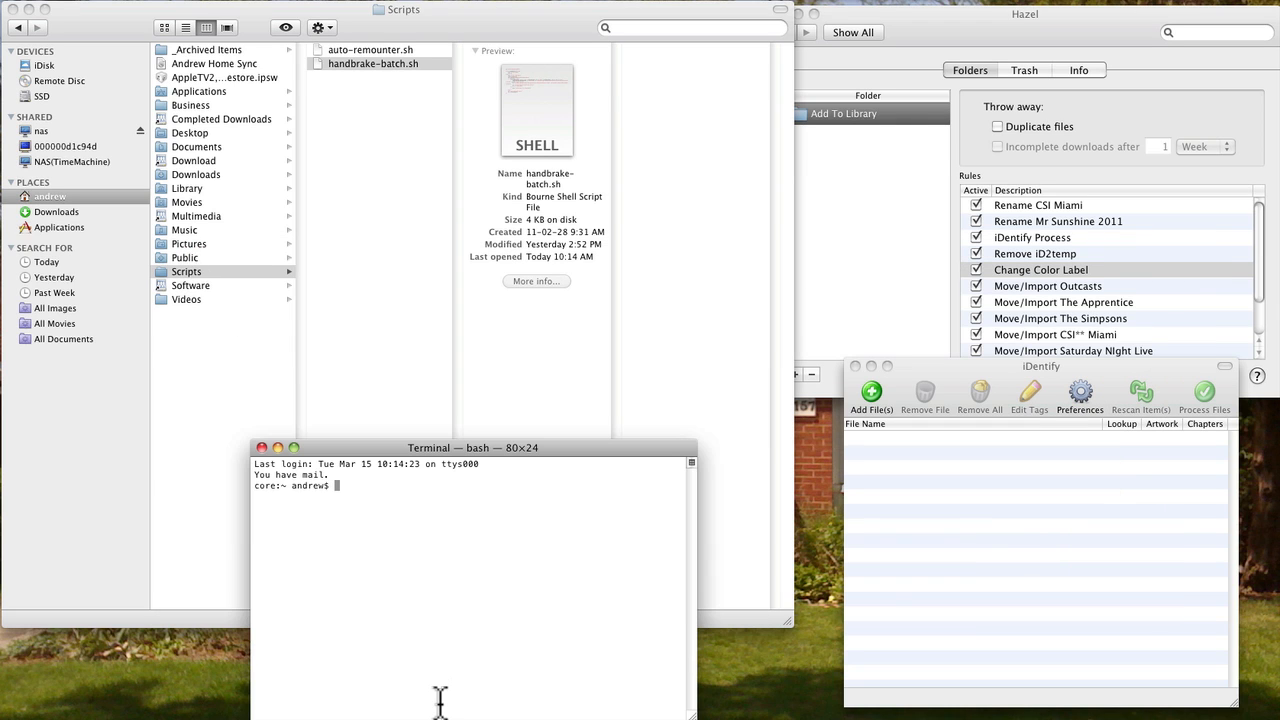
pyautogui.write('crontab -e')
pyautogui.press('Return')
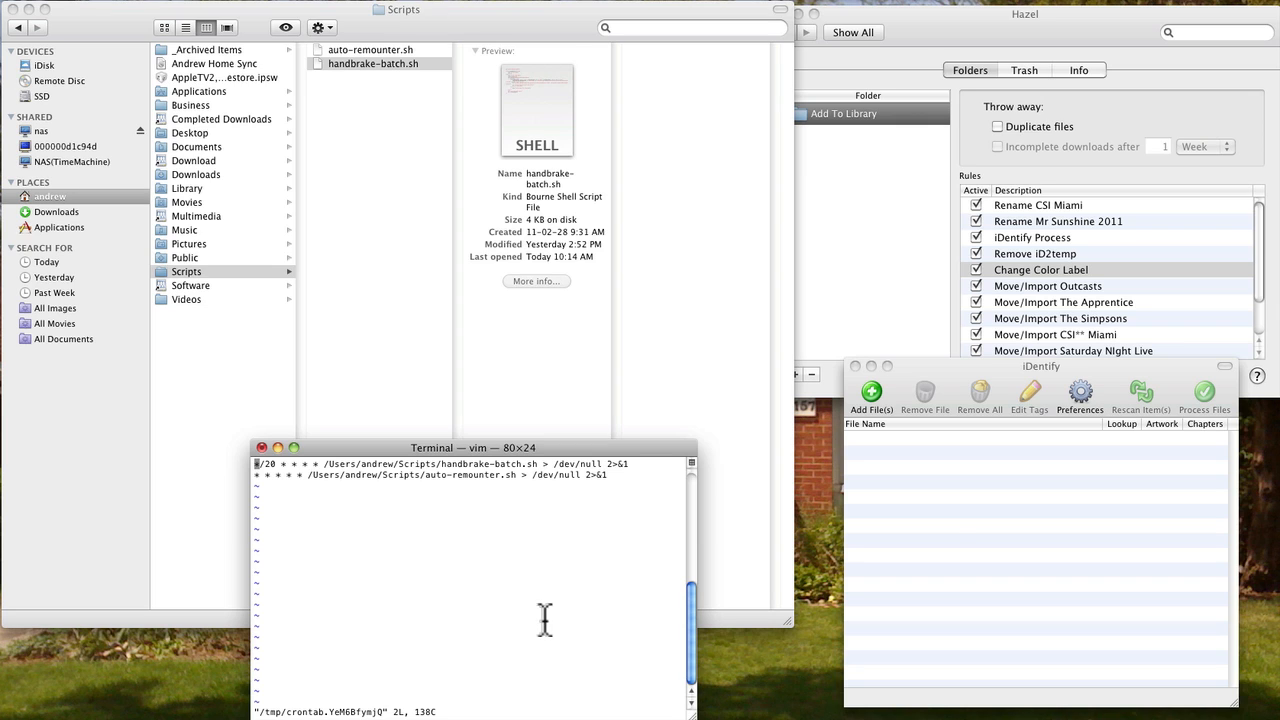
pyautogui.moveTo(595, 446); pyautogui.dragTo(598, 420)
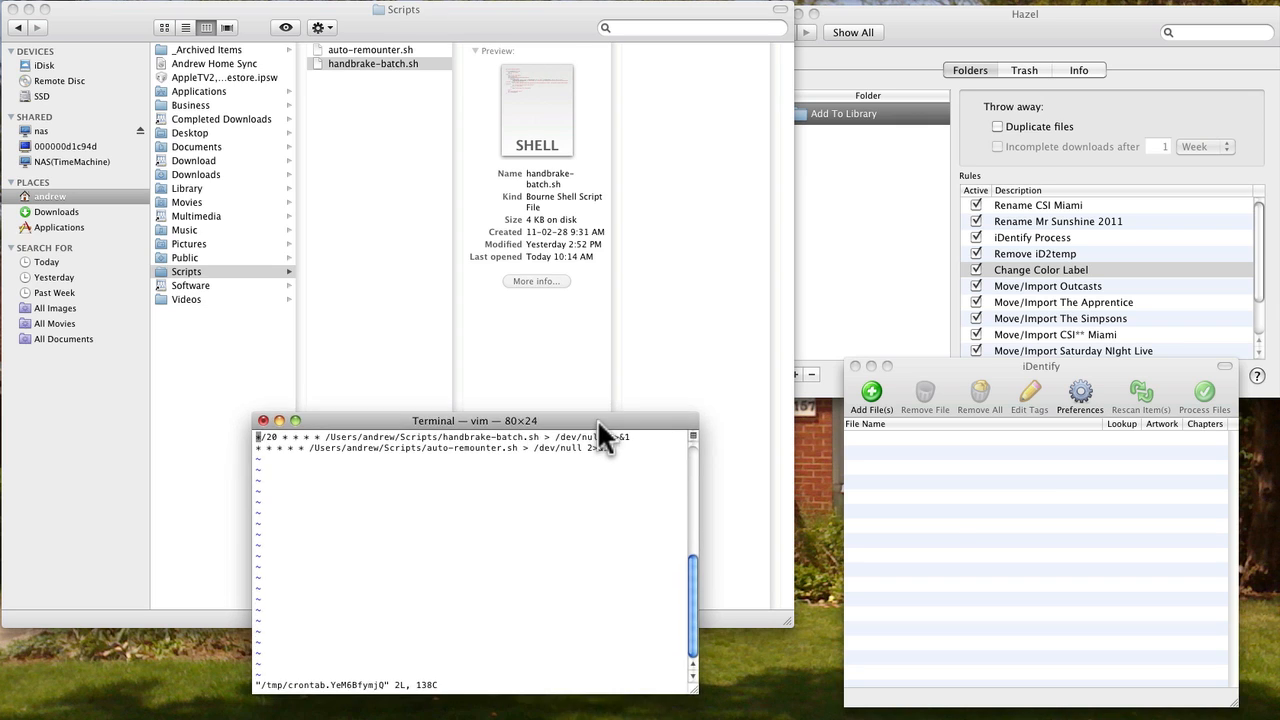
pyautogui.moveTo(695, 690); pyautogui.dragTo(855, 705)
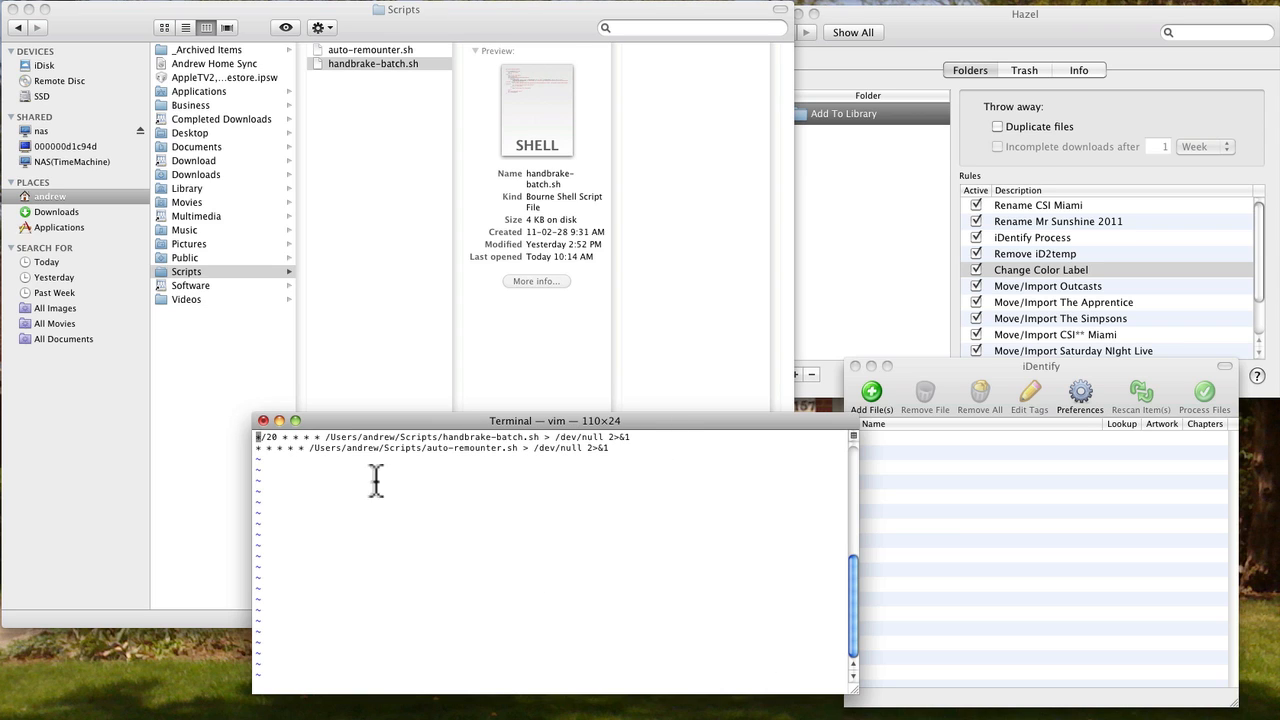
pyautogui.write(':q')
pyautogui.press('Return')
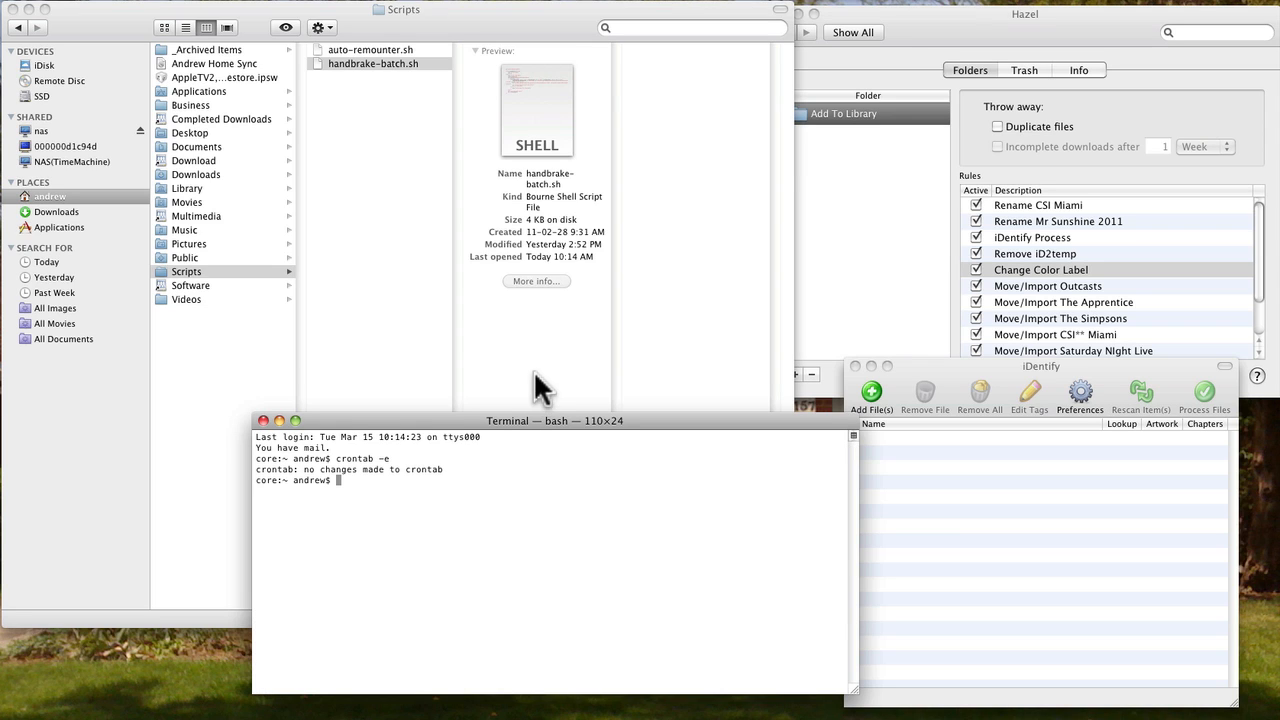
# - Browse to the Multimedia > Add To Library folder and switch to its Hazel rules list
pyautogui.click(192, 214)
pyautogui.click(192, 214)
pyautogui.click(420, 50)
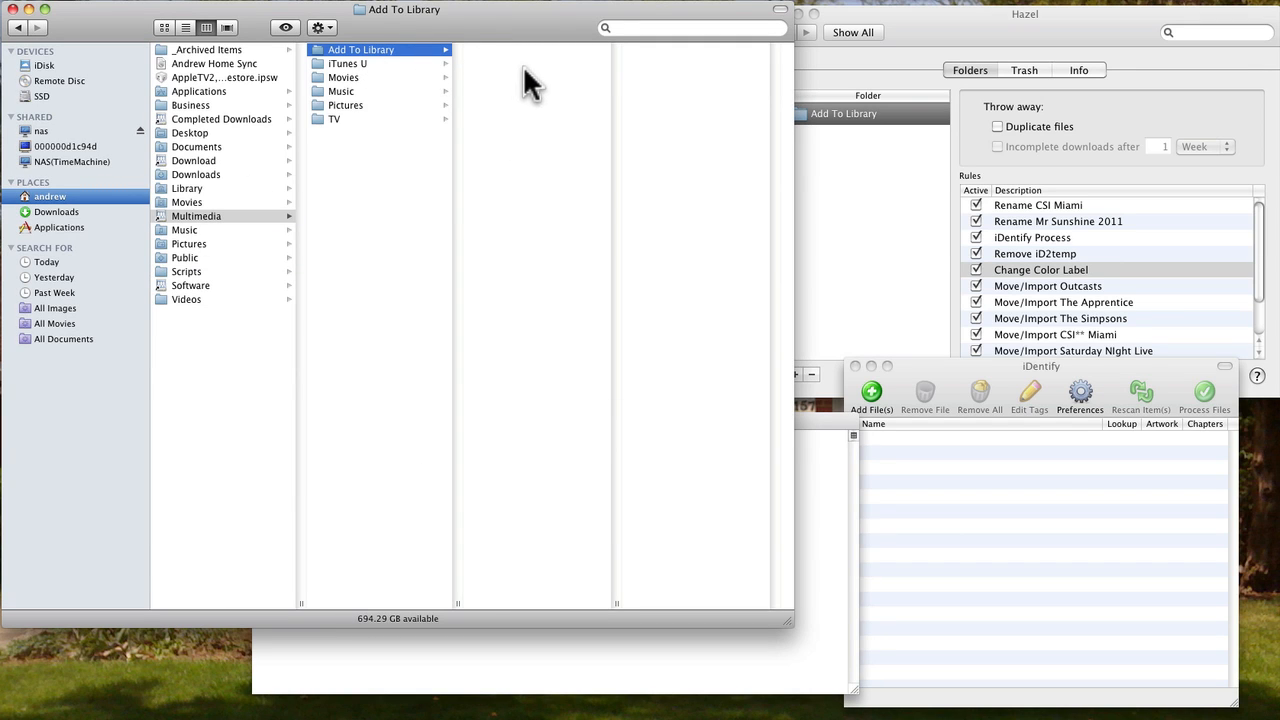
pyautogui.click(970, 50)
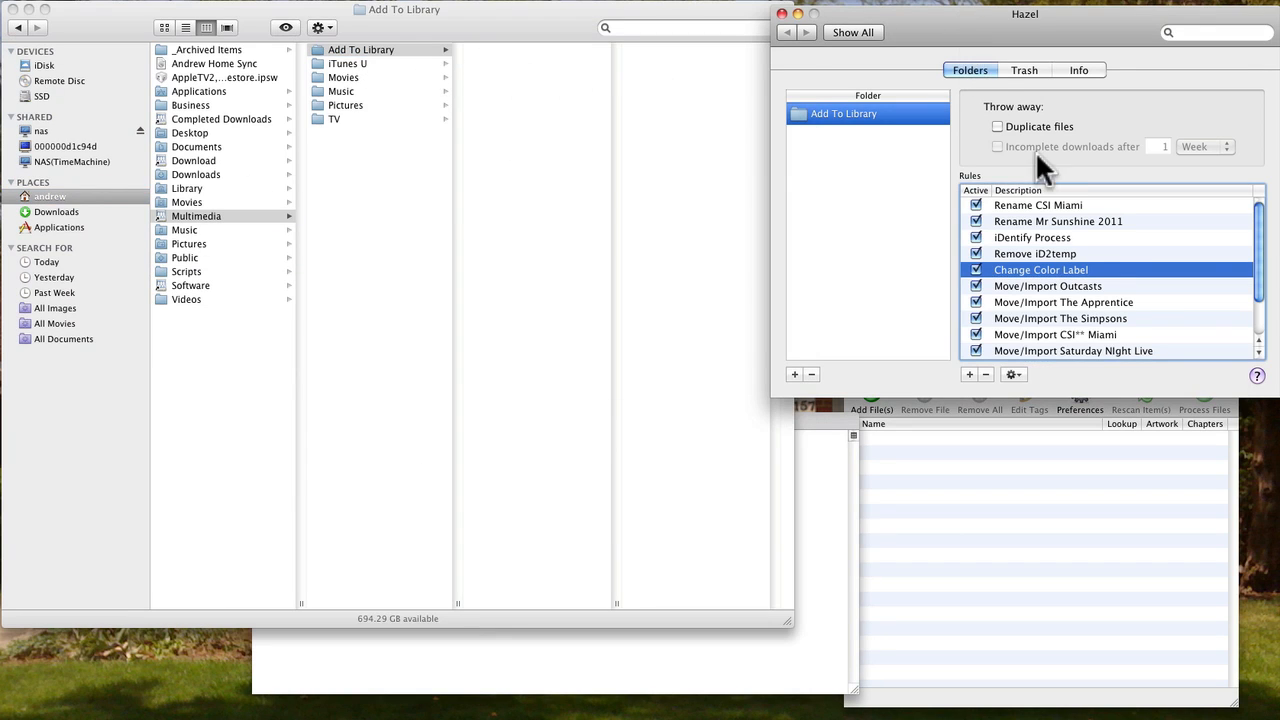
pyautogui.click(1055, 207)
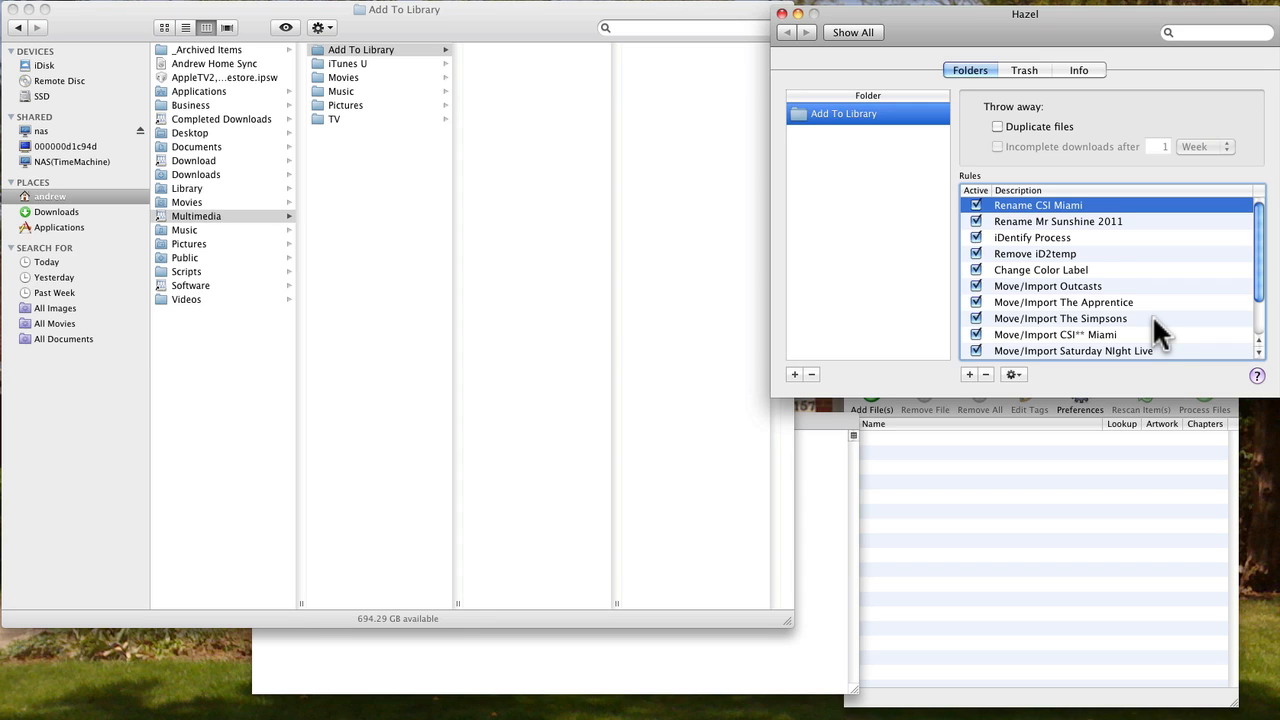
# - Open the Rename CSI Miami rule to inspect its name condition and embedded shell script, then cancel
pyautogui.doubleClick(1031, 204)
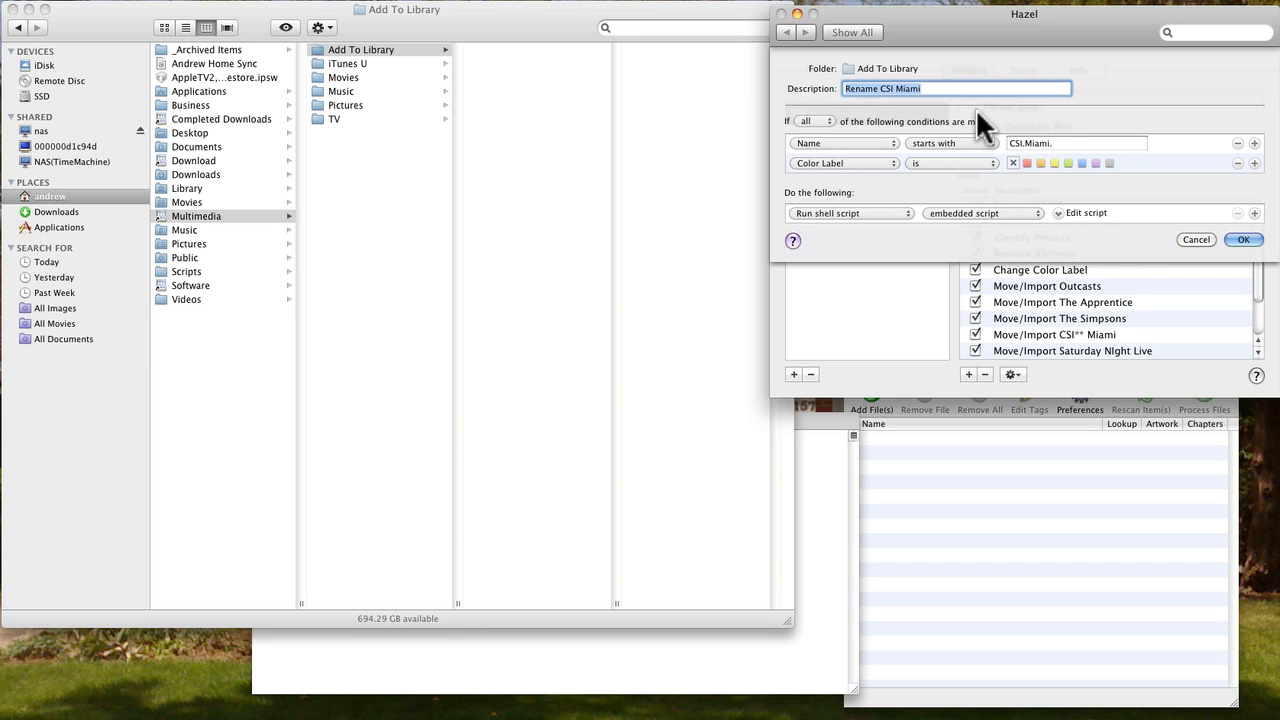
pyautogui.click(1064, 143)
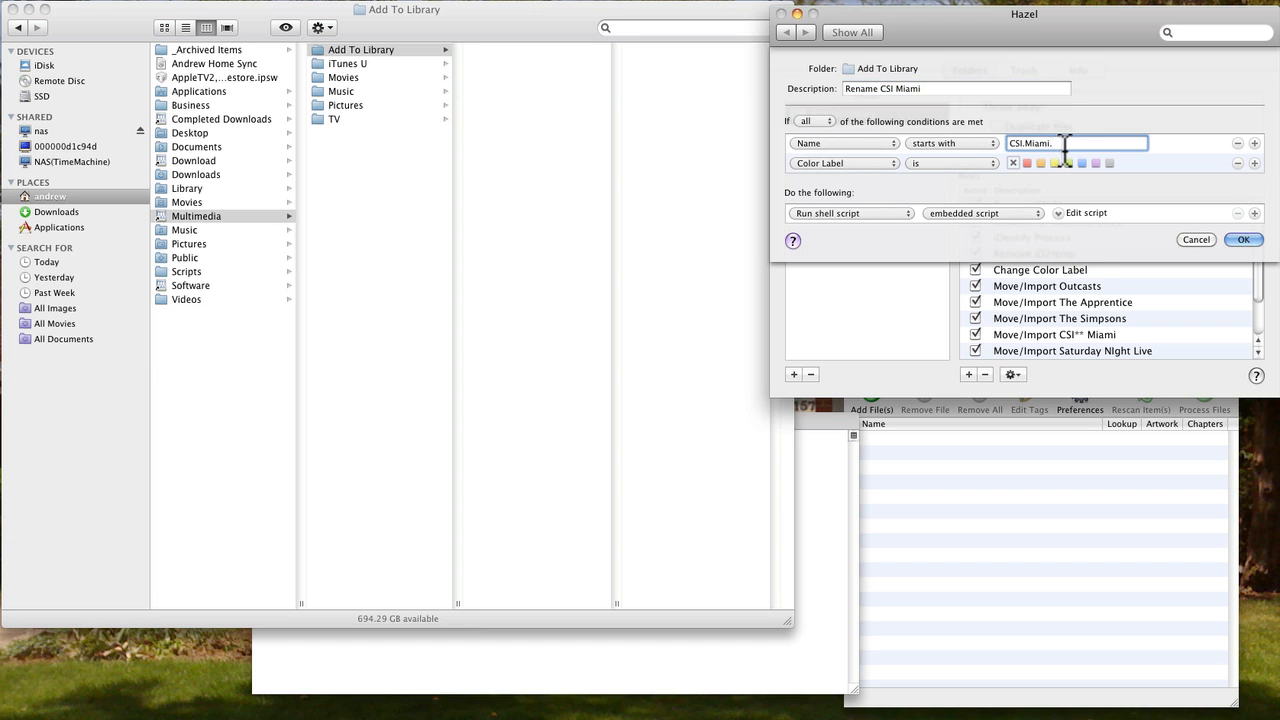
pyautogui.press('BackSpace')
pyautogui.write('.')
pyautogui.click(1056, 212)
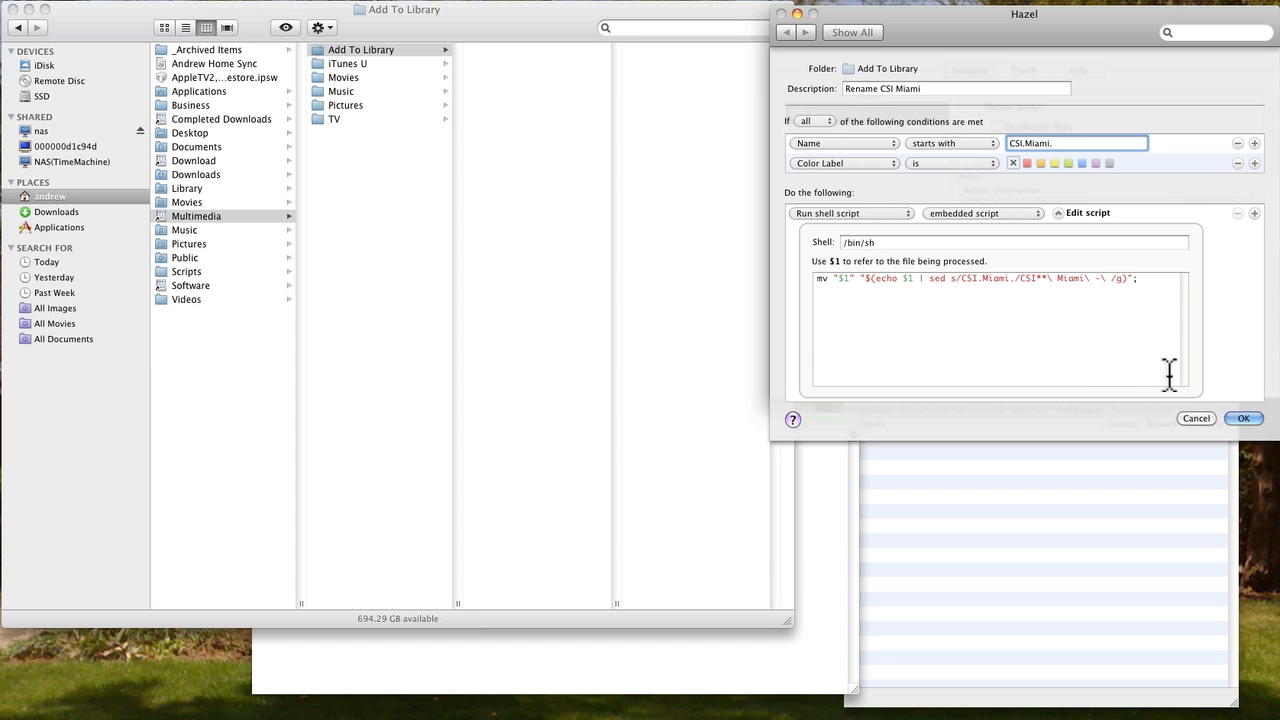
pyautogui.click(1194, 416)
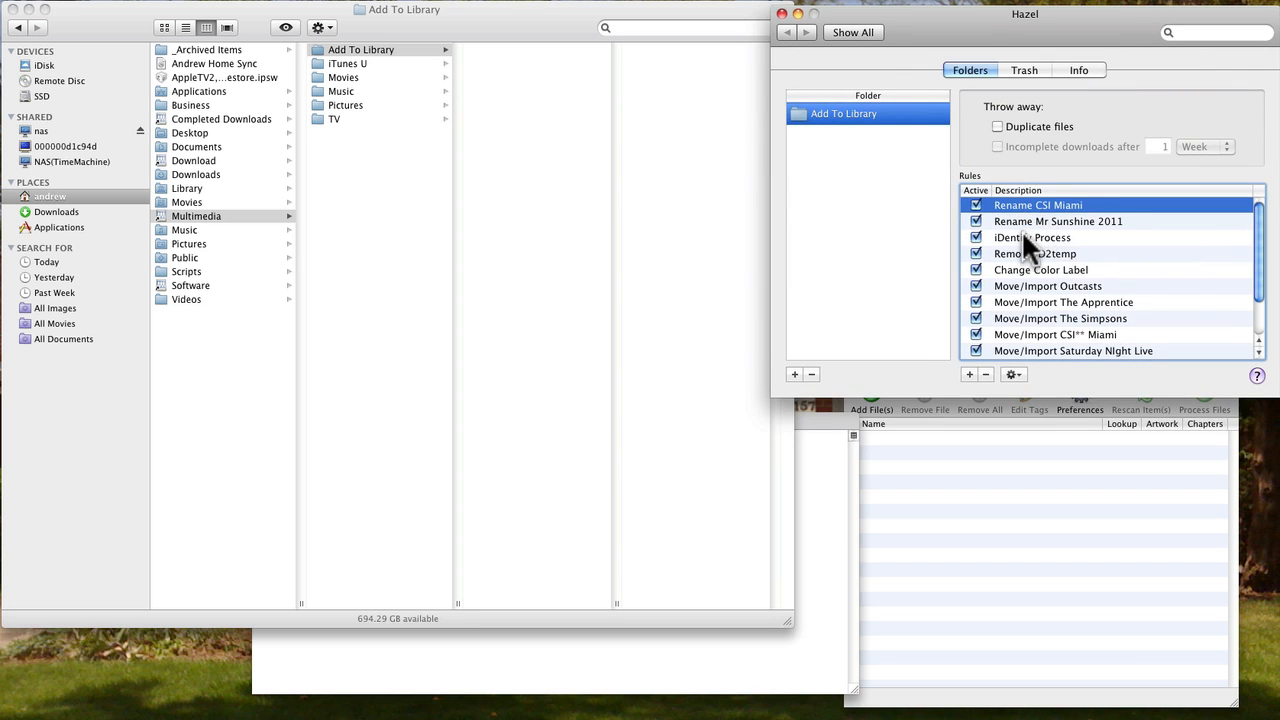
# - Open the iDentify Process rule to review its conditions, embedded script and colour label action, then cancel
pyautogui.doubleClick(1021, 232)
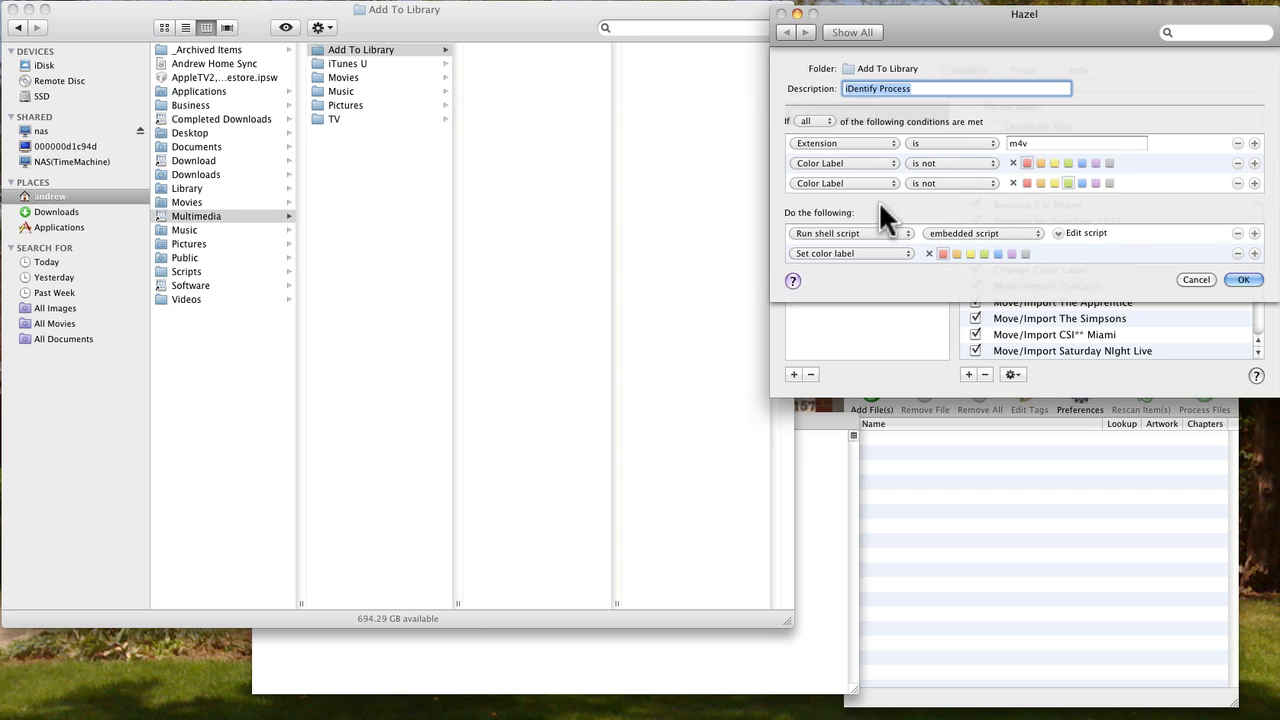
pyautogui.click(1055, 234)
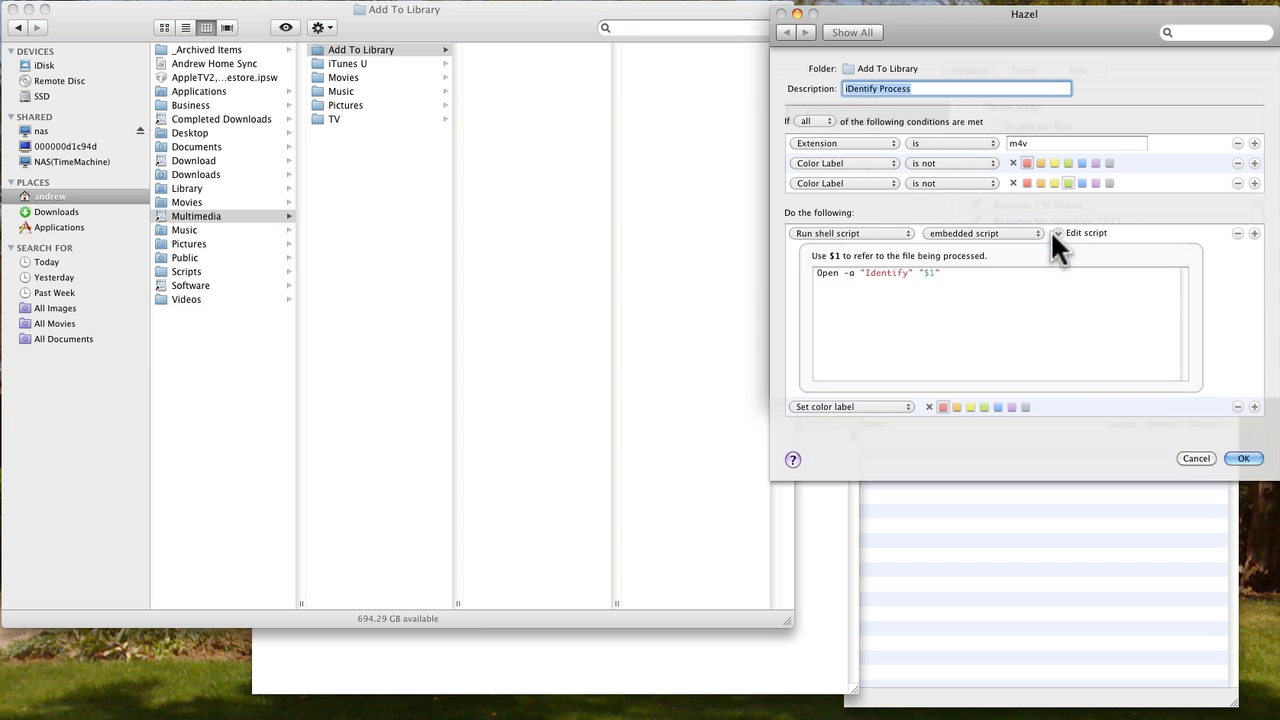
pyautogui.click(1203, 459)
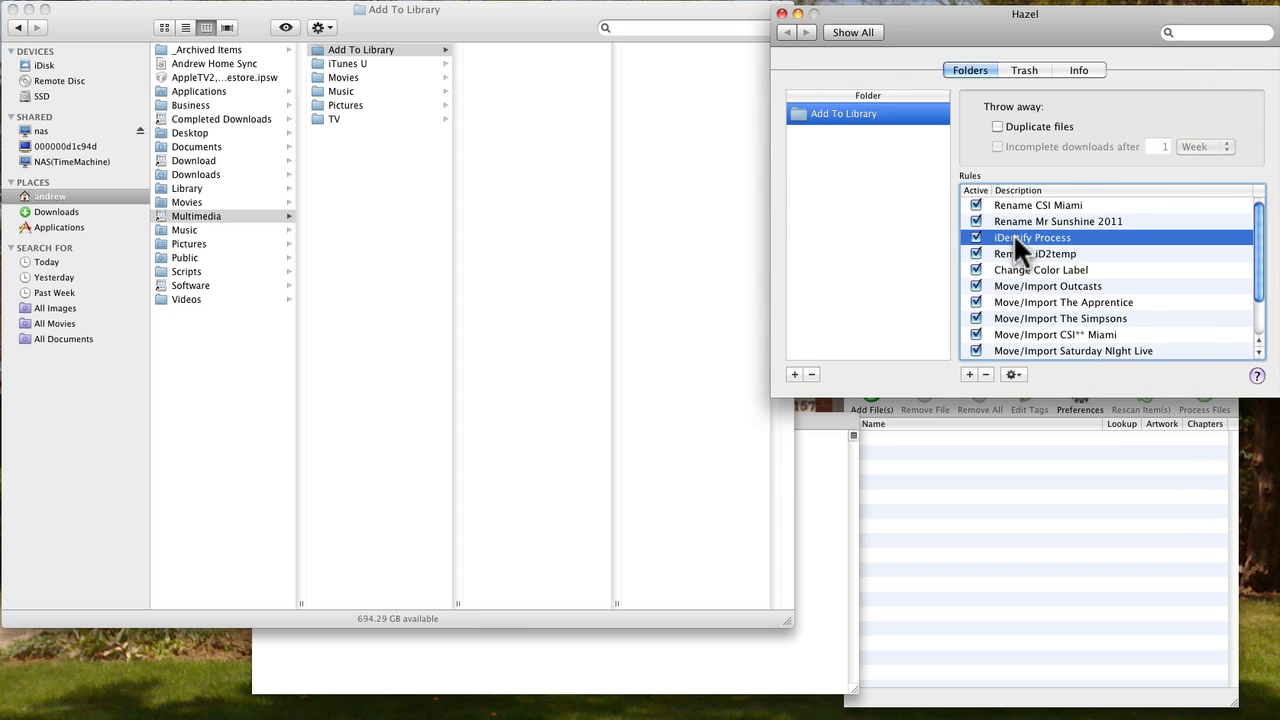
pyautogui.doubleClick(1016, 238)
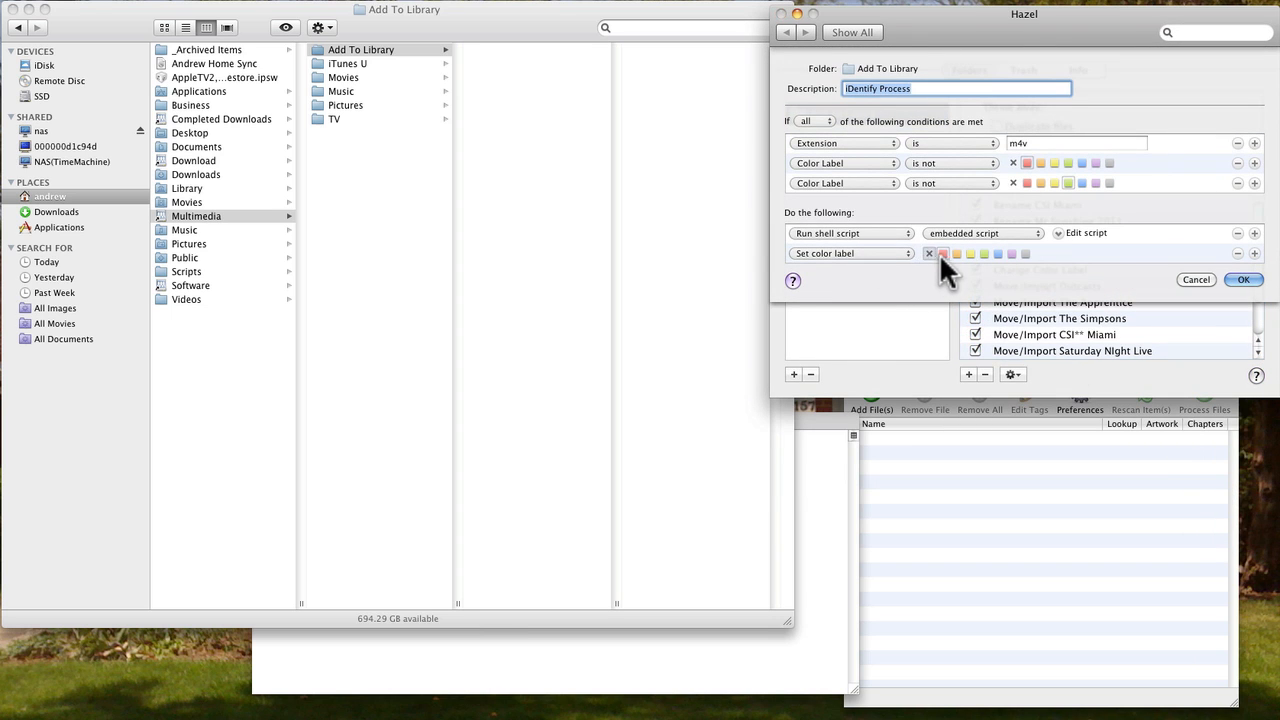
pyautogui.click(1195, 280)
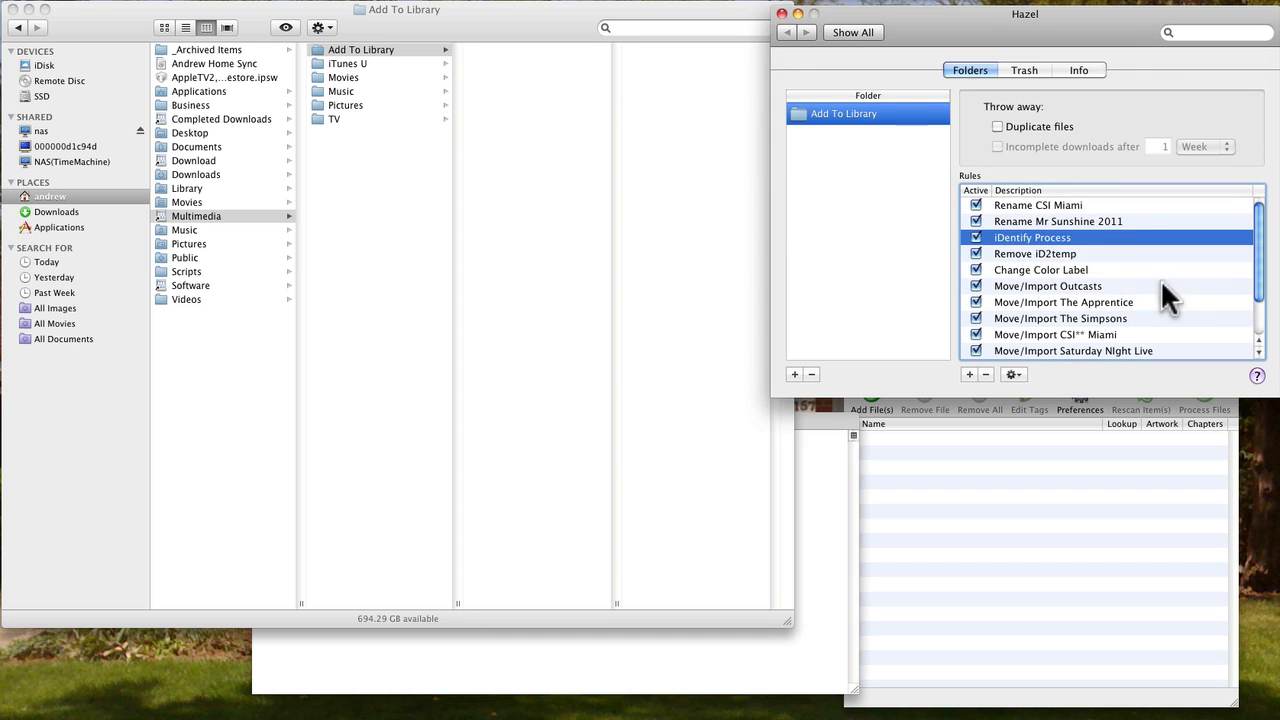
# - Open the Remove iD2temp rule to review its extension and date conditions, then cancel
pyautogui.click(1048, 254)
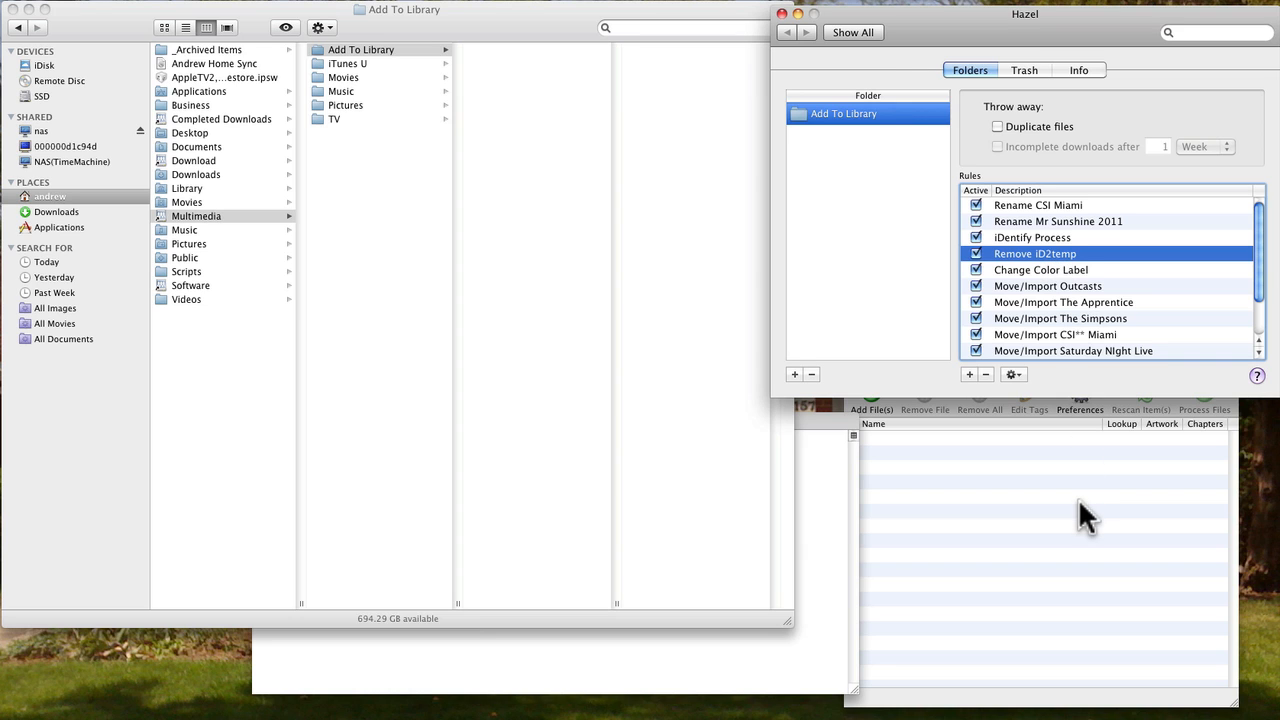
pyautogui.doubleClick(1031, 254)
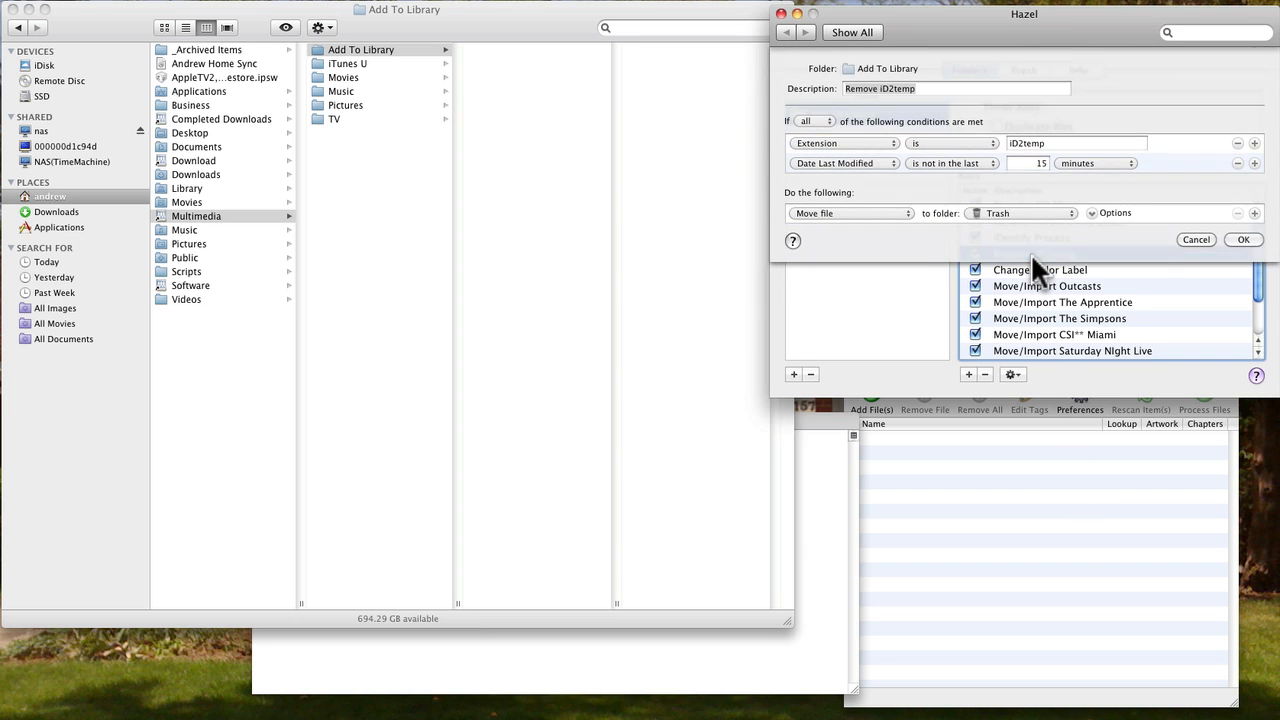
pyautogui.click(1194, 240)
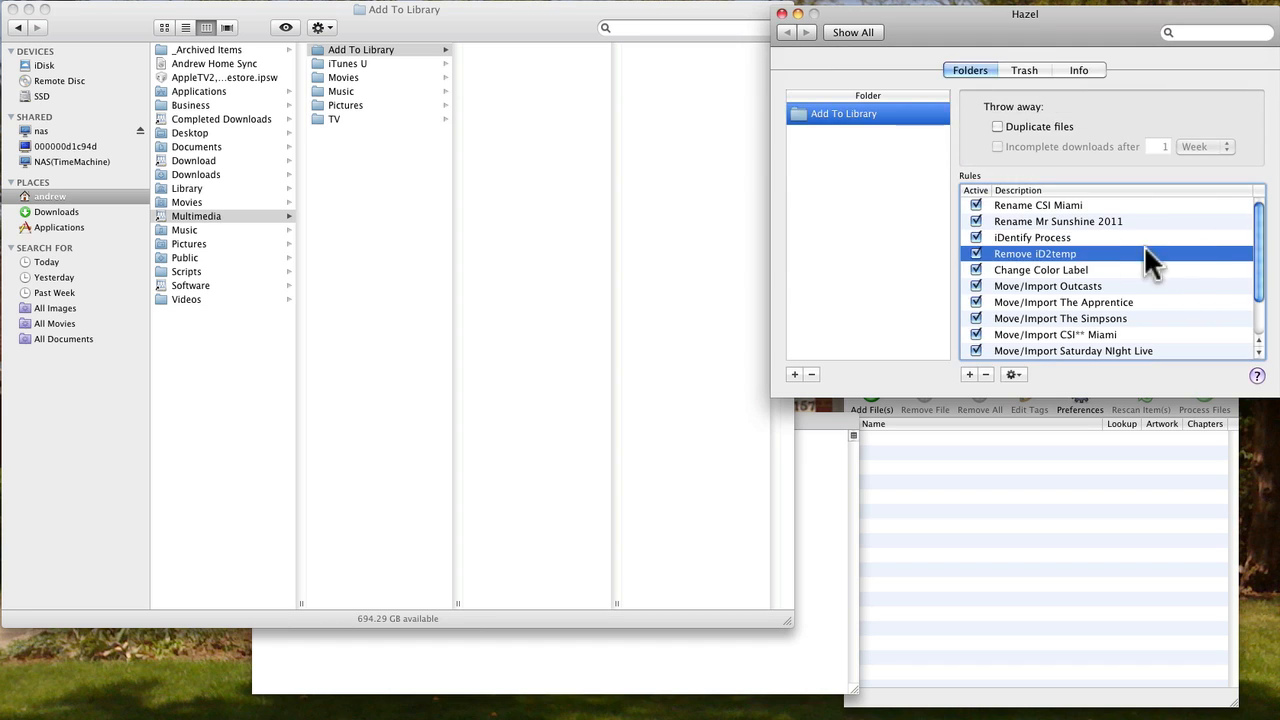
# - Open the Change Color Label rule and review its colour label condition and action before closing it
pyautogui.click(1080, 270)
pyautogui.doubleClick(1079, 264)
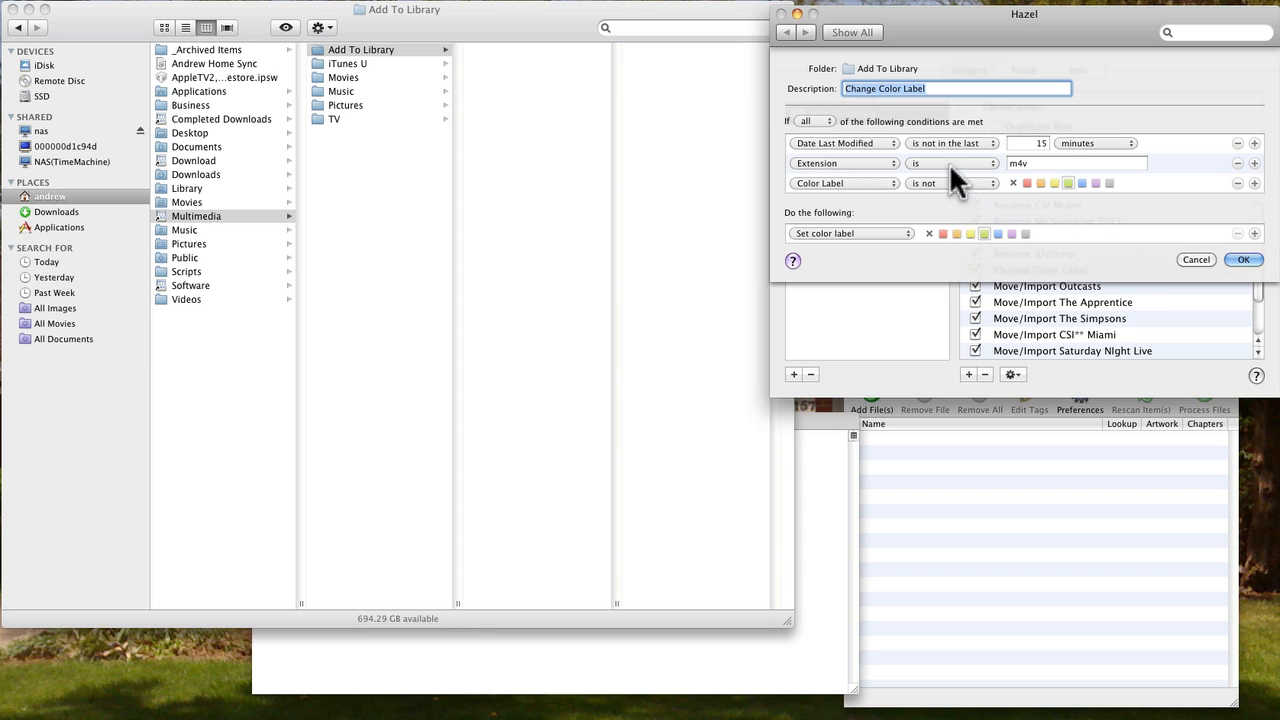
pyautogui.click(1066, 182)
pyautogui.click(984, 233)
pyautogui.click(1240, 259)
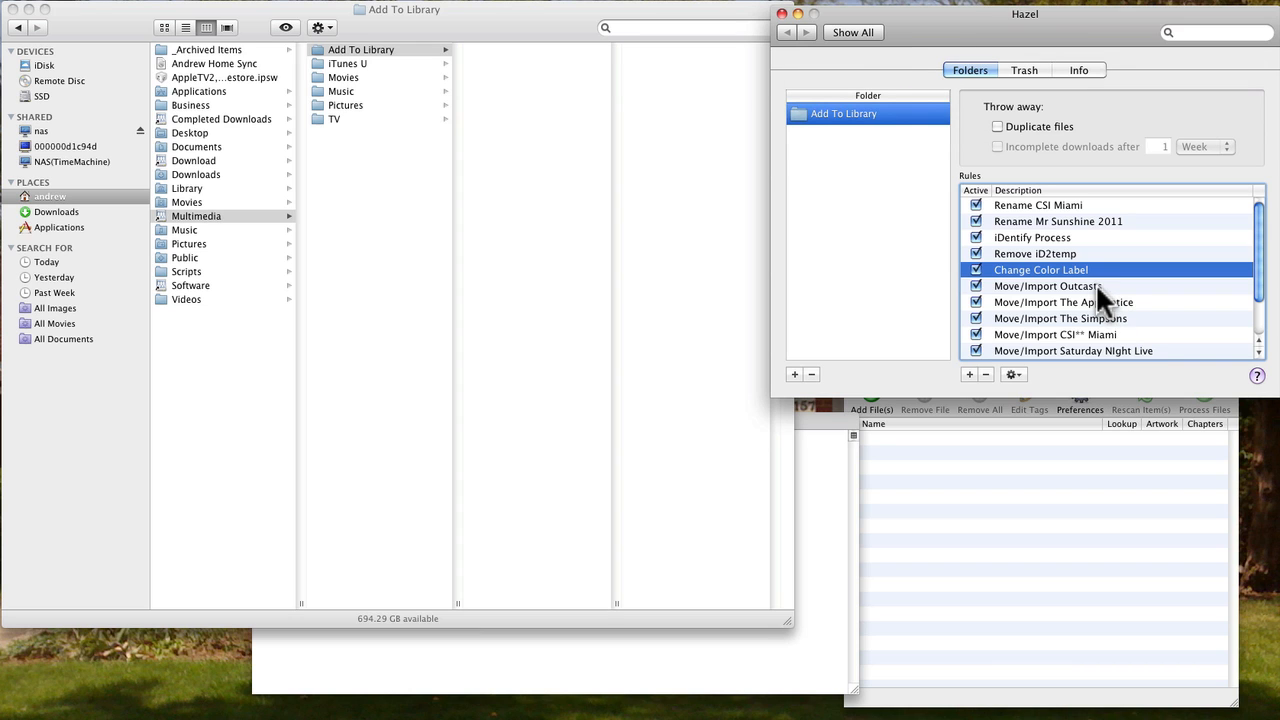
# - Open the Move/Import Outcasts rule to review its name condition and move, label and iTunes import actions
pyautogui.click(1095, 285)
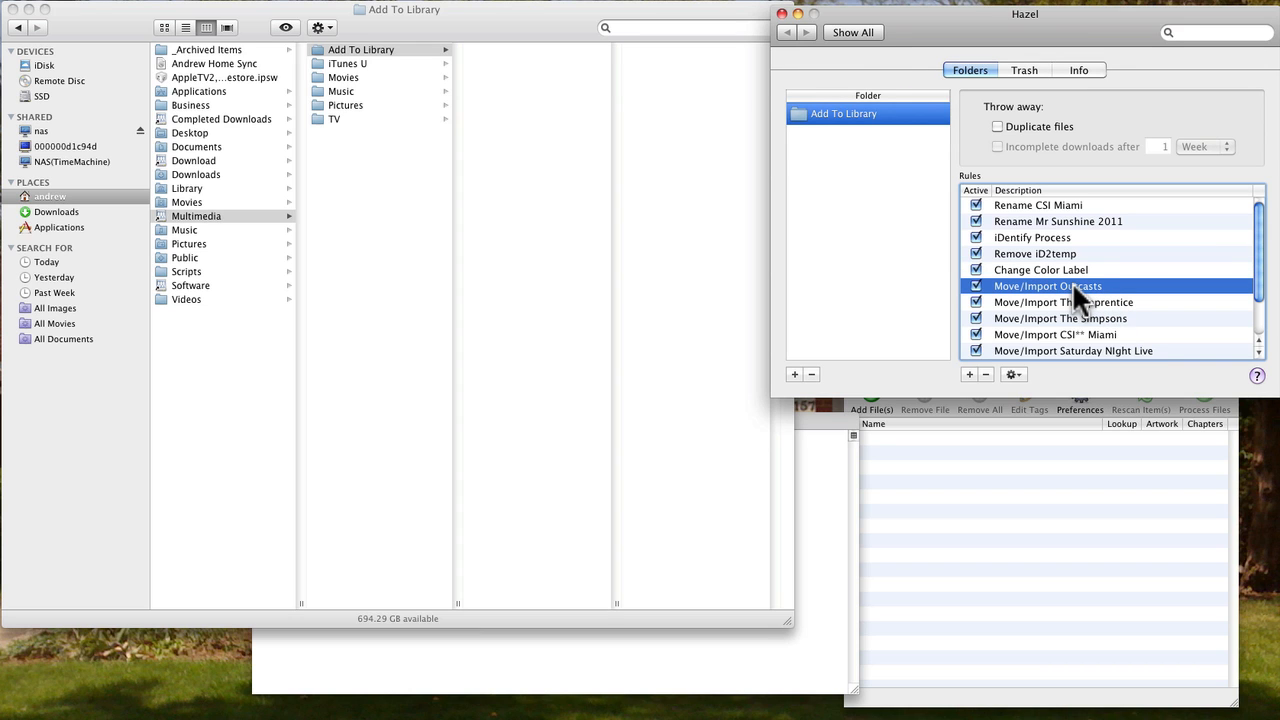
pyautogui.doubleClick(1072, 285)
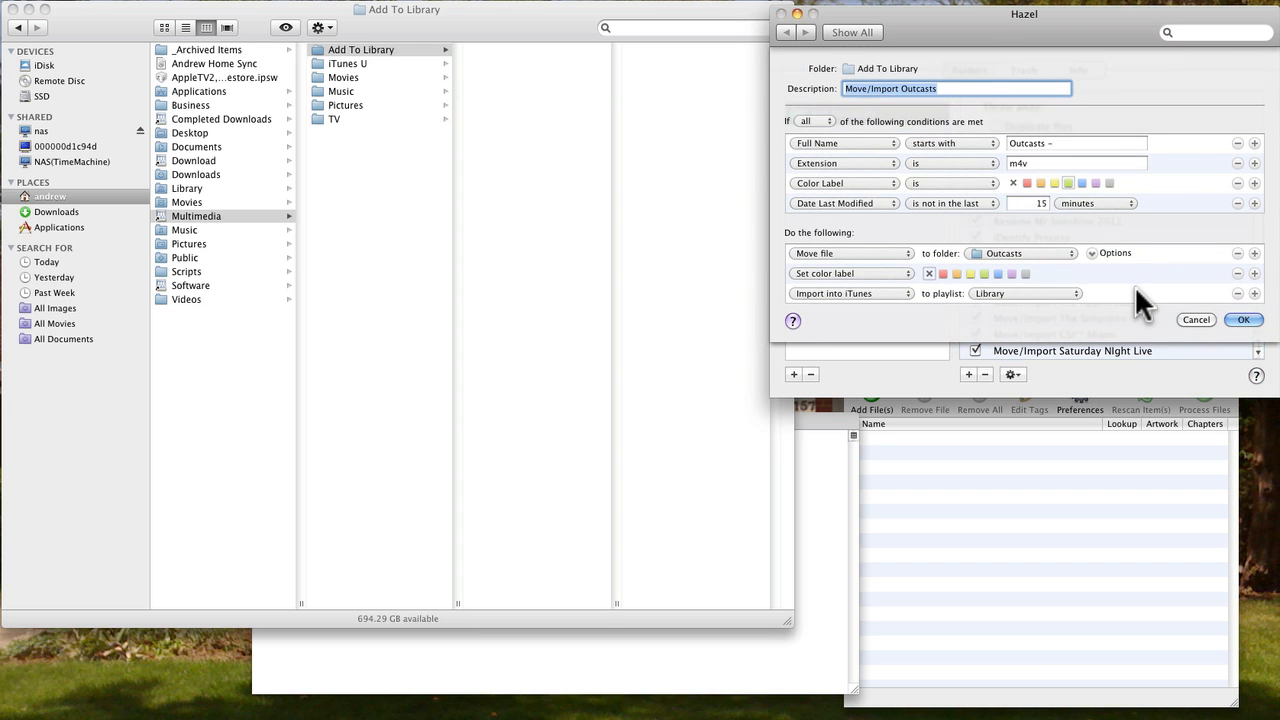
pyautogui.click(955, 89)
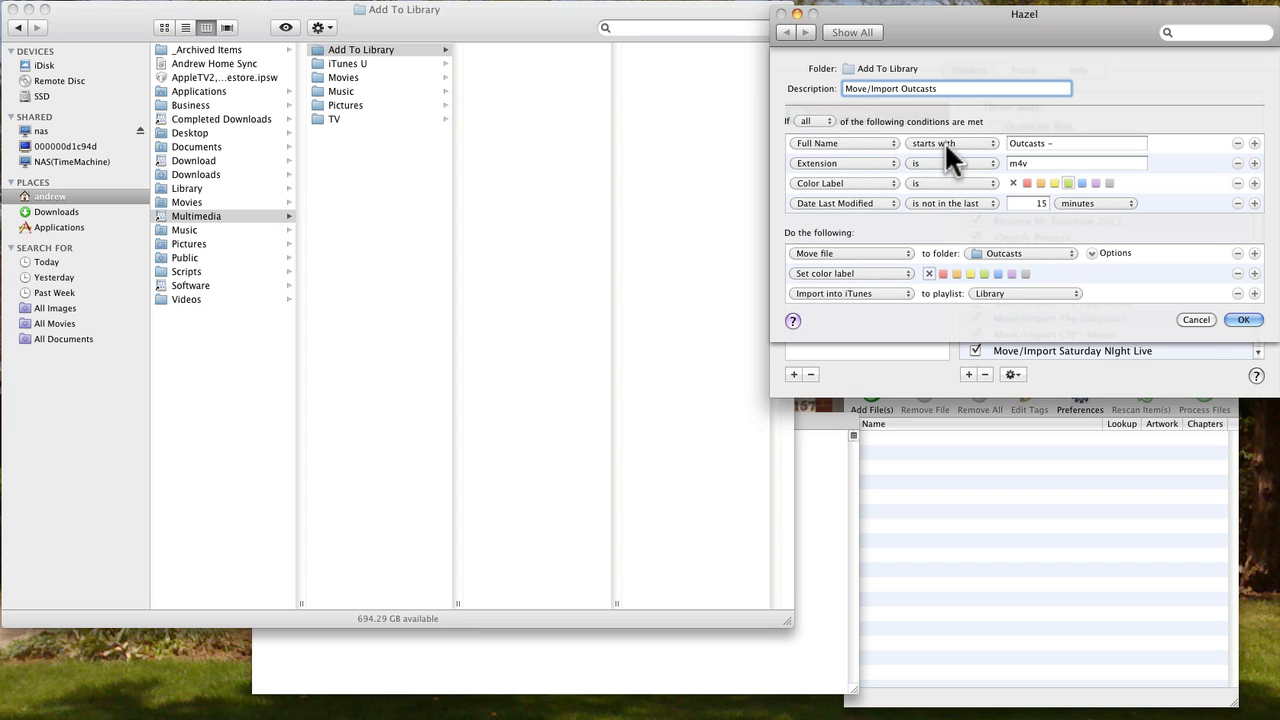
pyautogui.click(1066, 143)
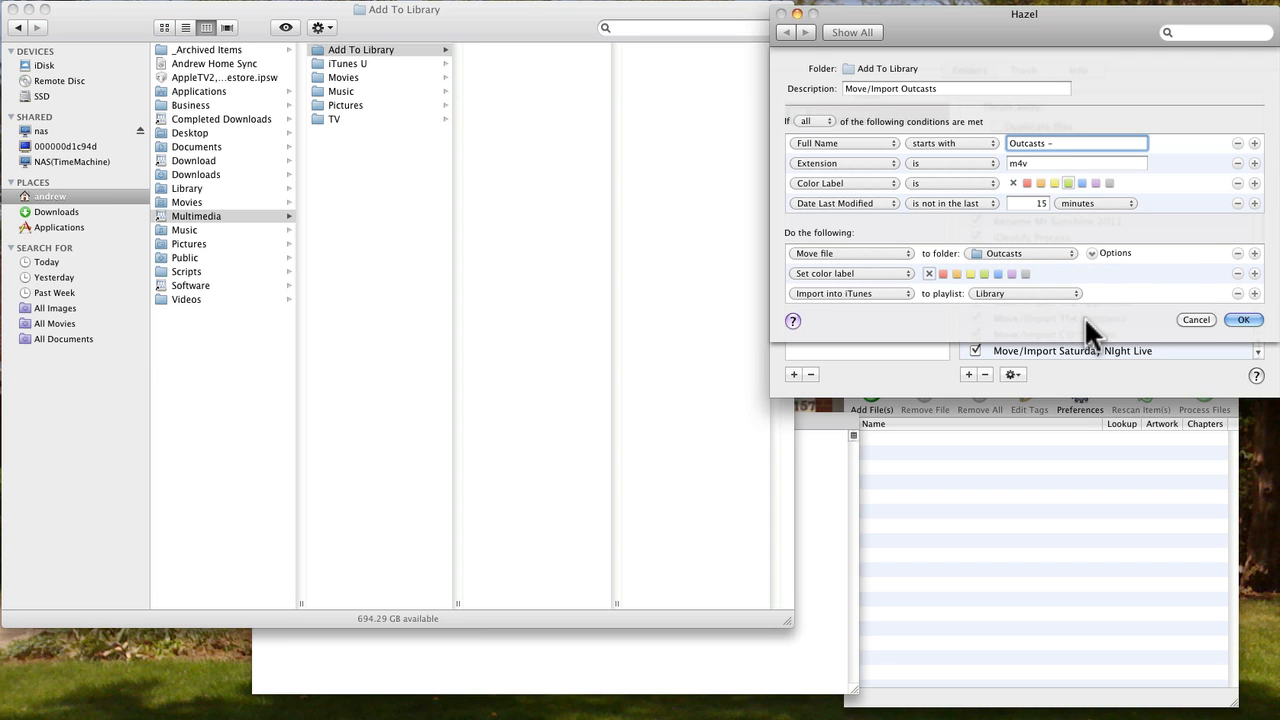
pyautogui.click(1197, 319)
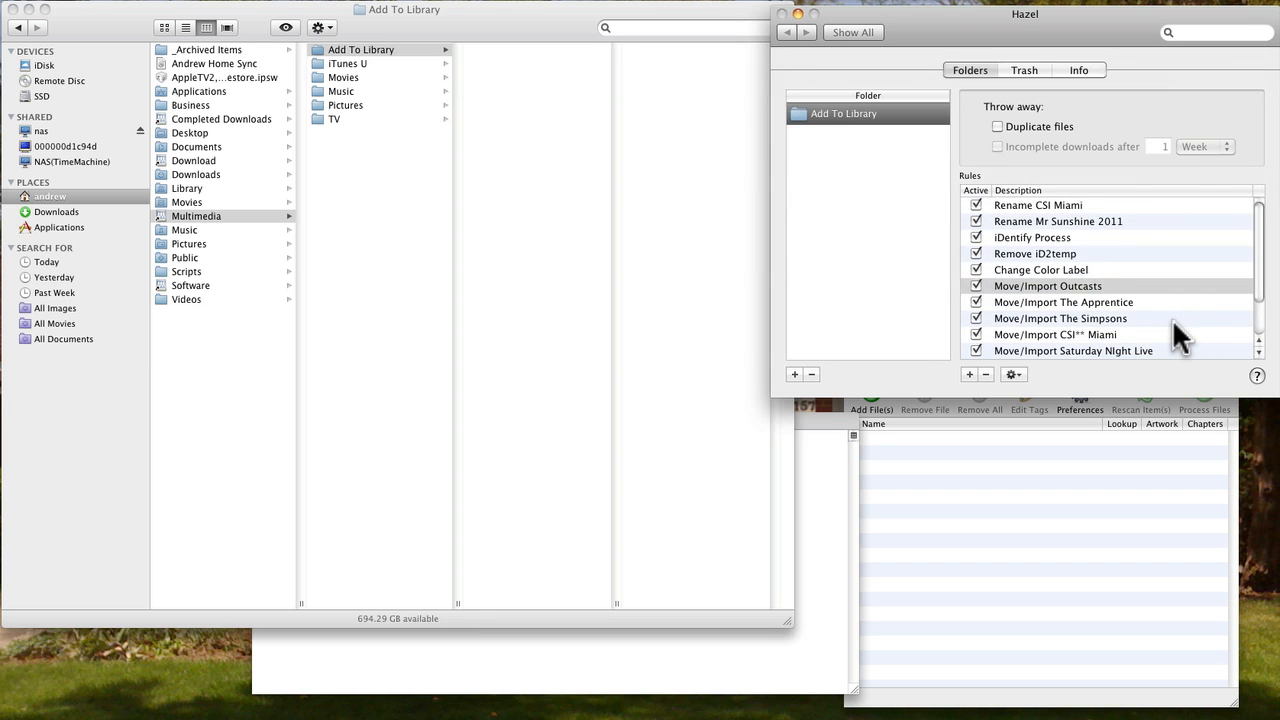
# - Open the Move/Import The Simpsons rule to compare its conditions and actions, then cancel
pyautogui.scroll(-2, 1172, 319)
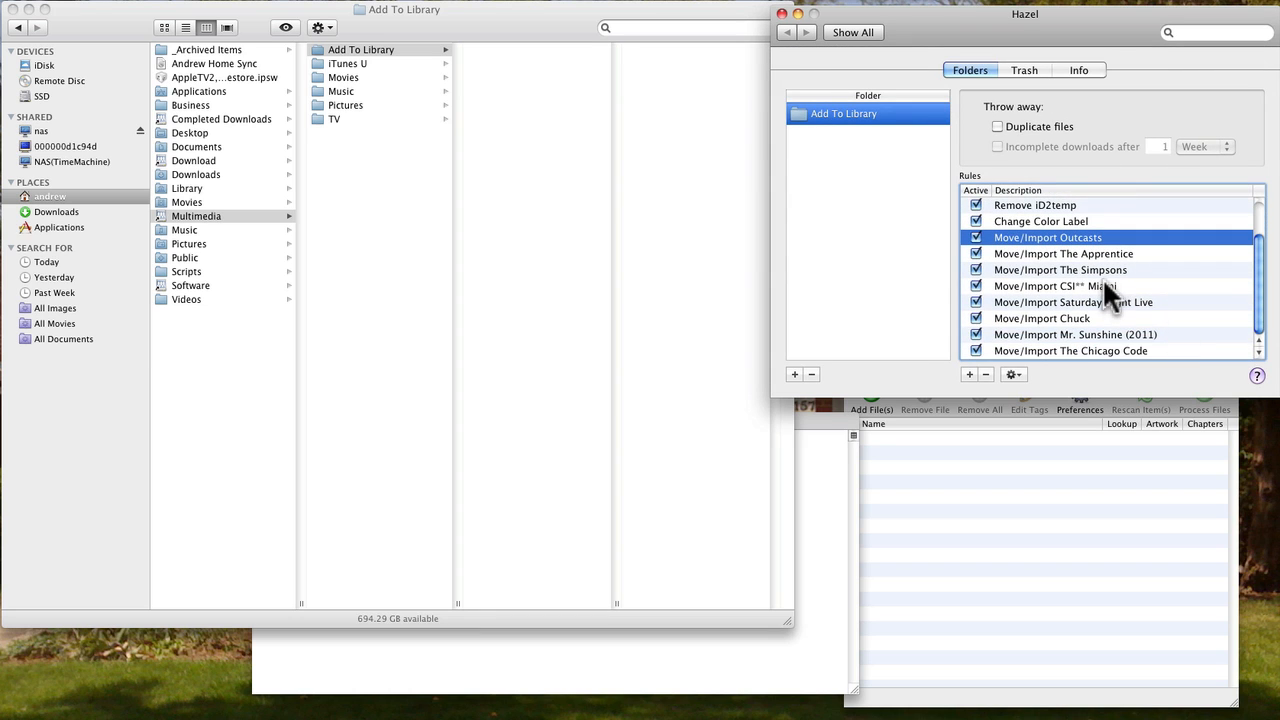
pyautogui.click(1034, 267)
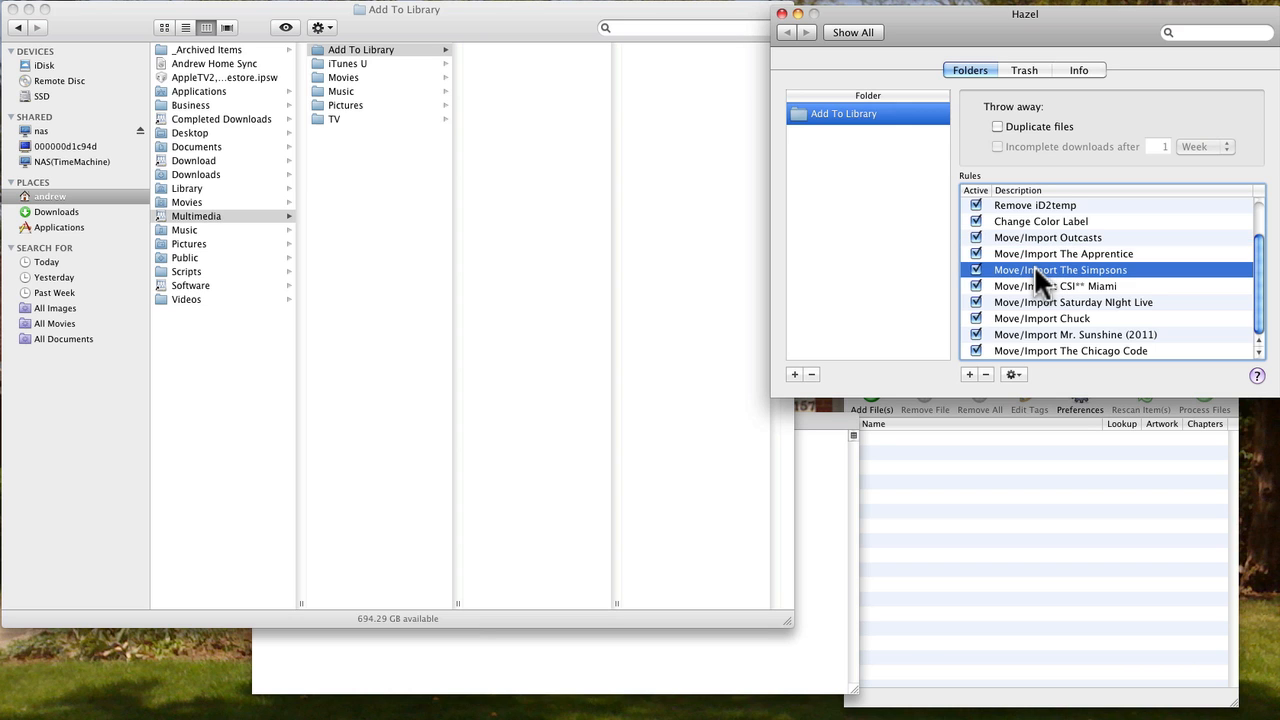
pyautogui.doubleClick(1034, 267)
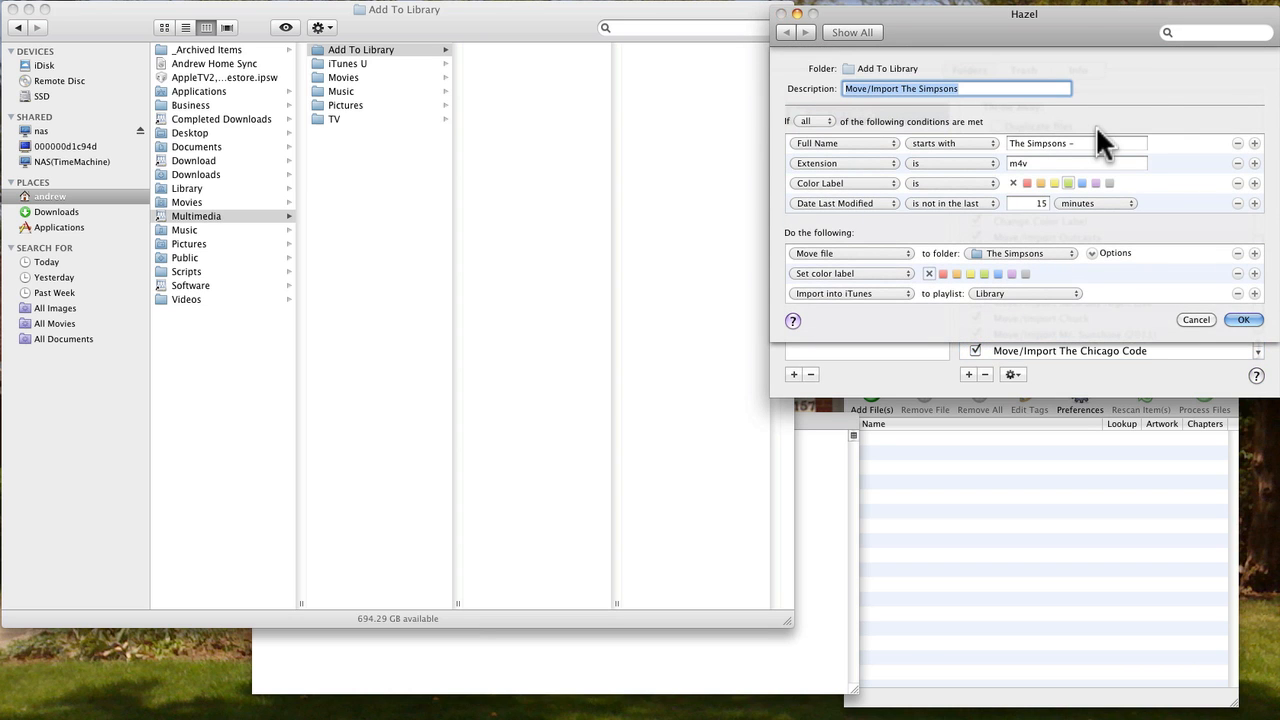
pyautogui.click(1188, 313)
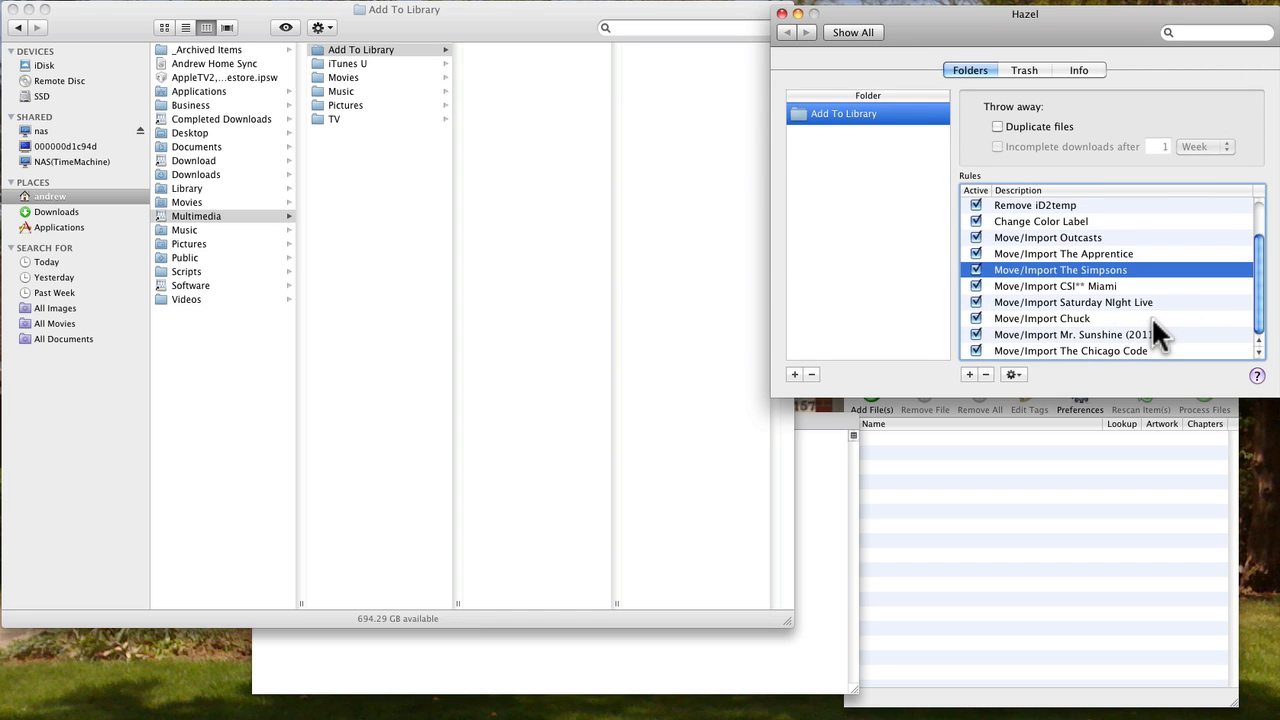
pyautogui.scroll(1, 1152, 318)
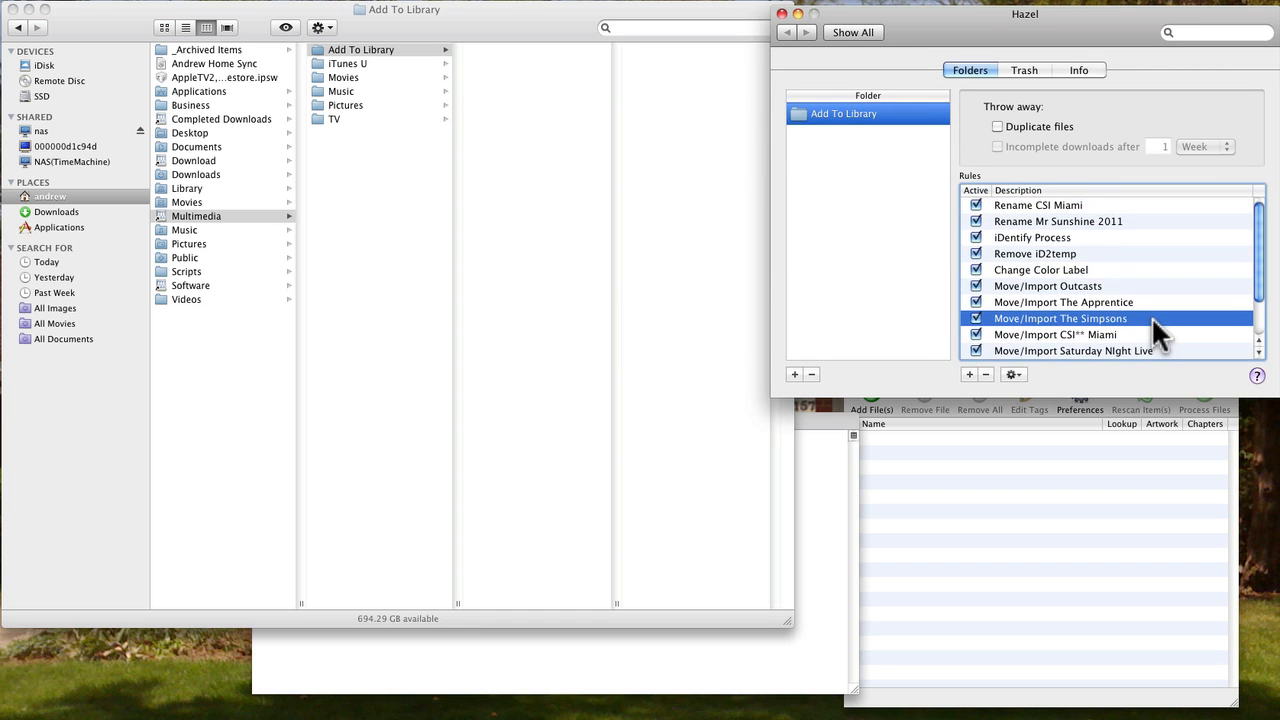